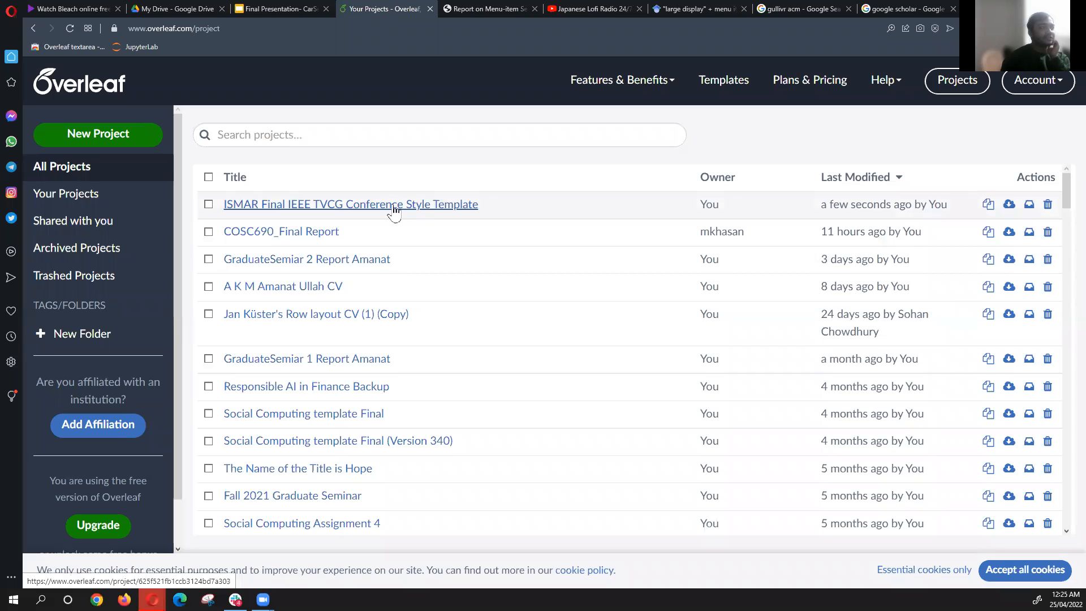
Open the ISMAR Final IEEE TVCG Conference Style Template project and locate the Introduction paragraph in the source of template.tex
click(395, 210)
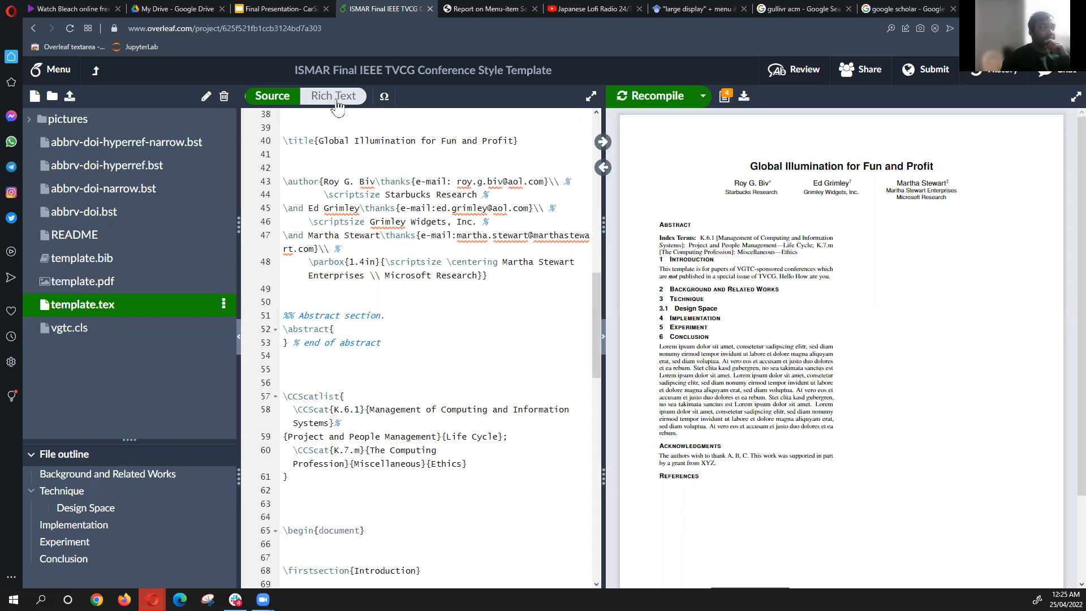
scroll(396, 327, down, 4)
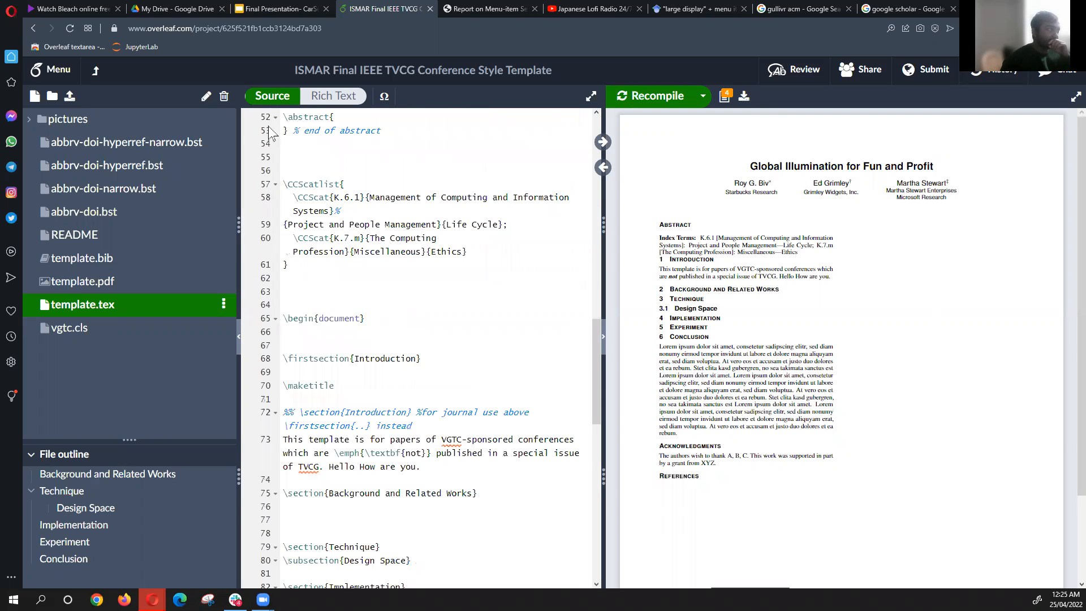
scroll(357, 323, down, 4)
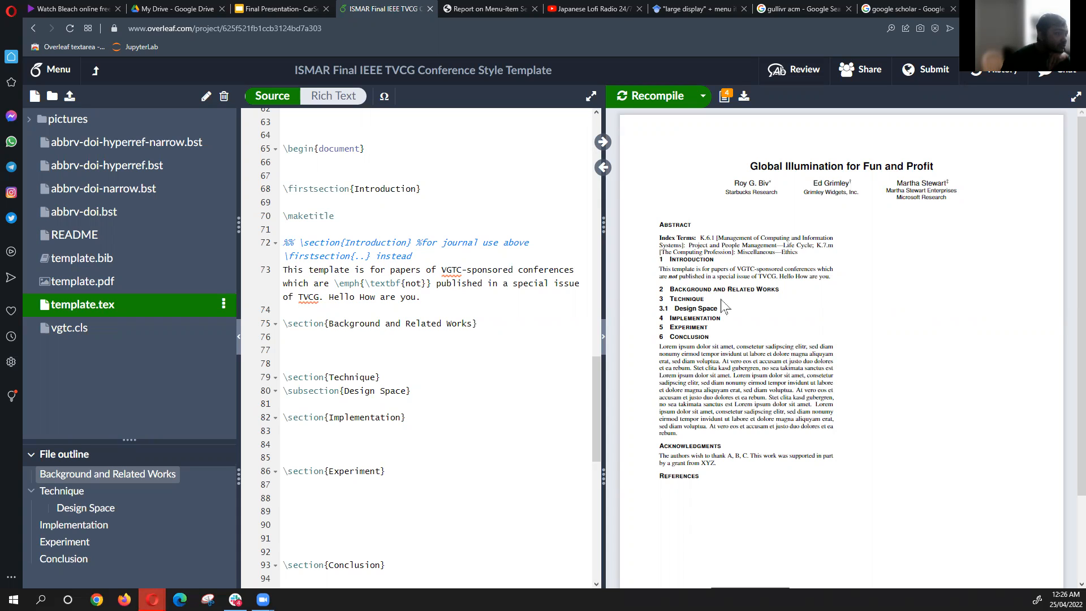
double_click(682, 267)
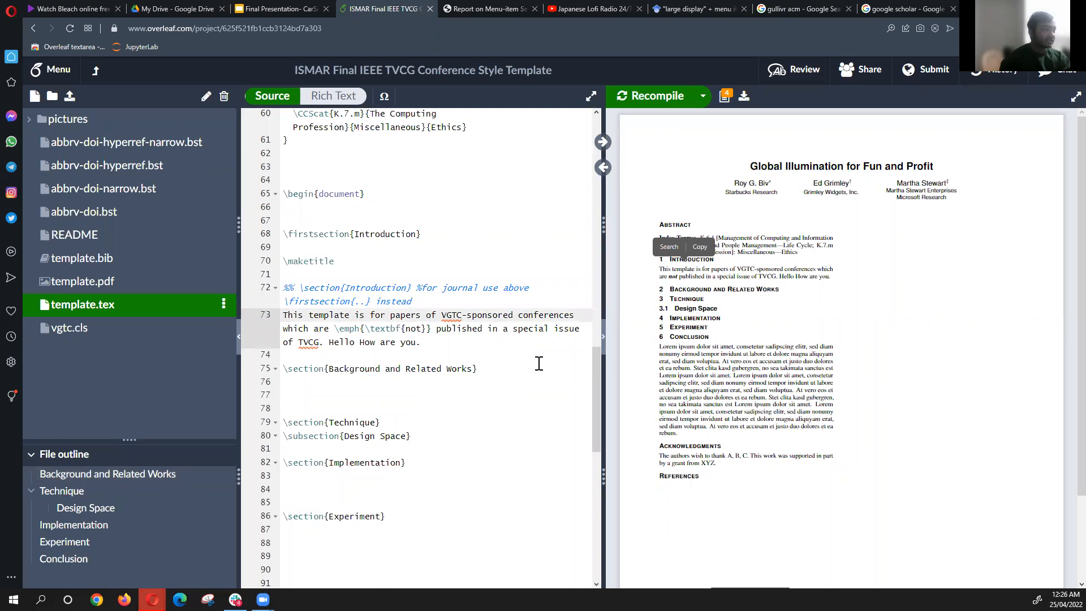
Replace the Introduction paragraph with "I am writing my own work.", set off by two blank lines above, and recompile the document
key(Return)
key(Return)
drag(448, 369, 276, 339)
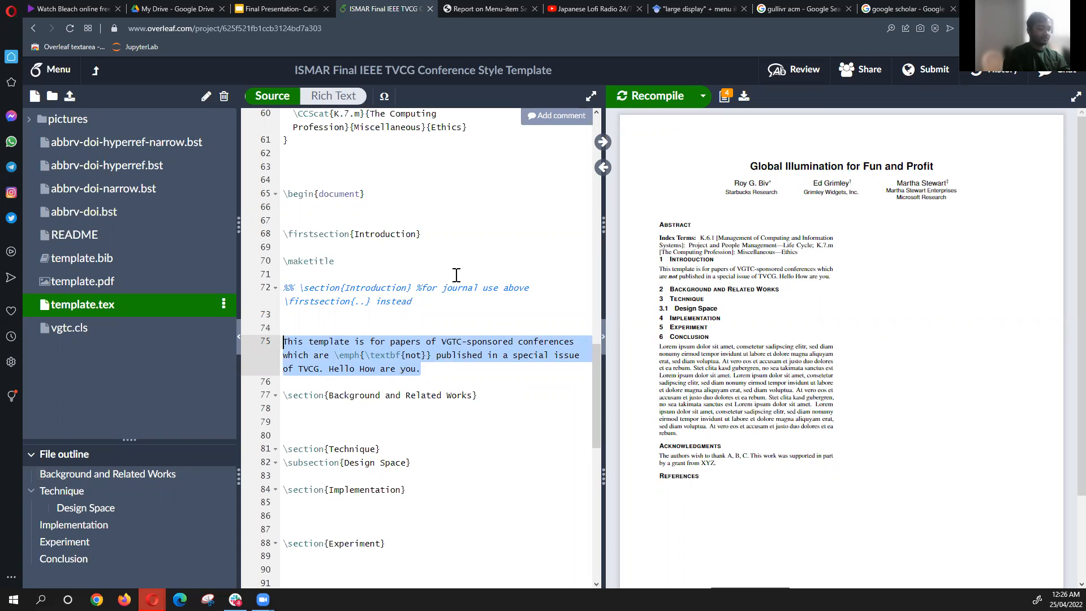
text(I am)
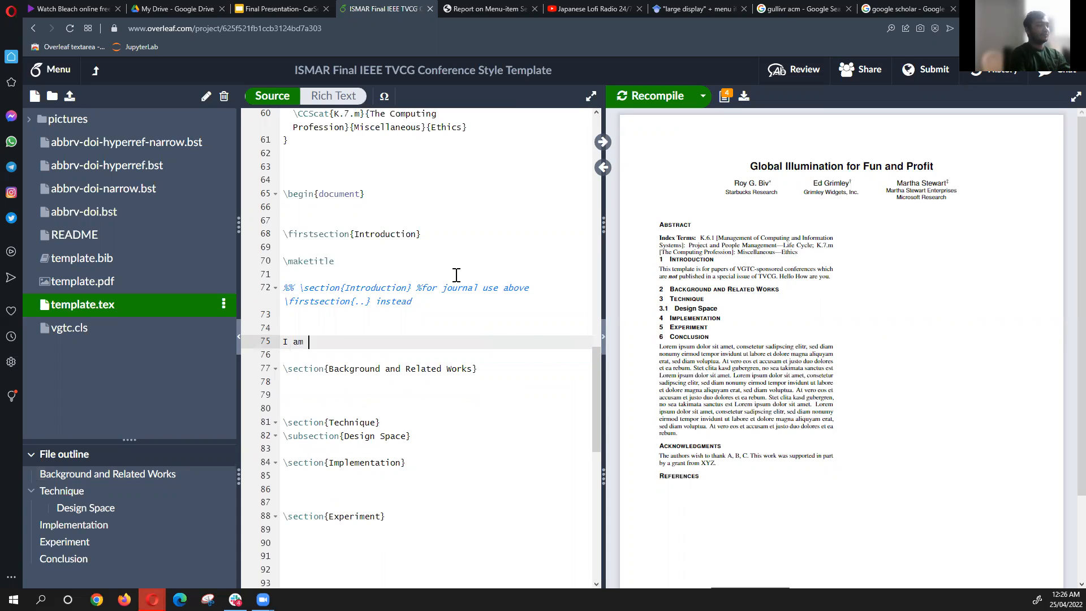
text( writing my own work.)
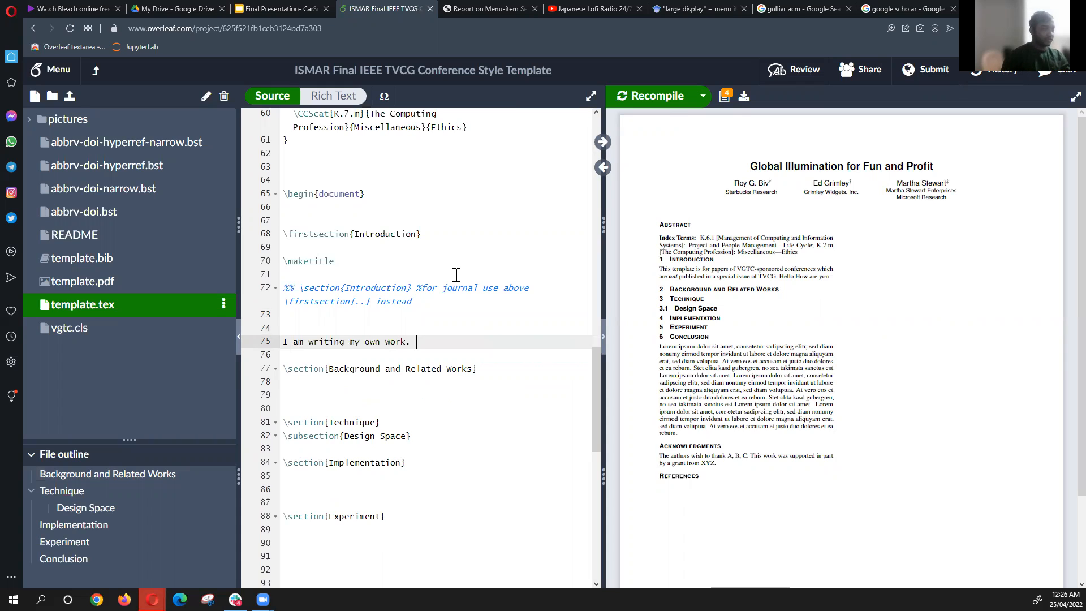
click(655, 105)
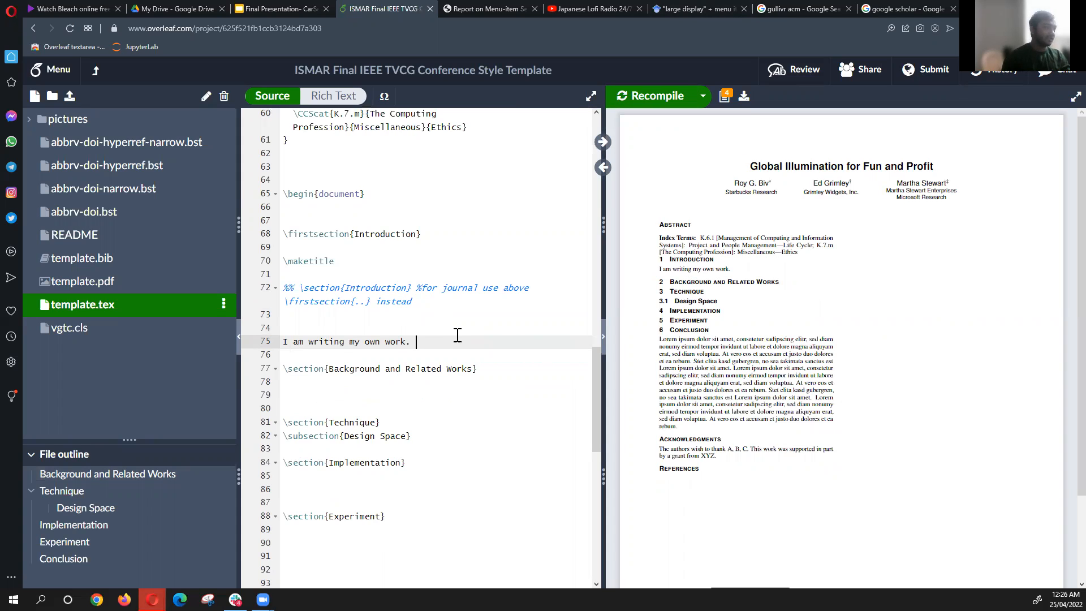
Append "Now i am going to cite this work which is GulliVR." to the Introduction, with an empty \cite{} after "work"
text(Now i am going to cite this work)
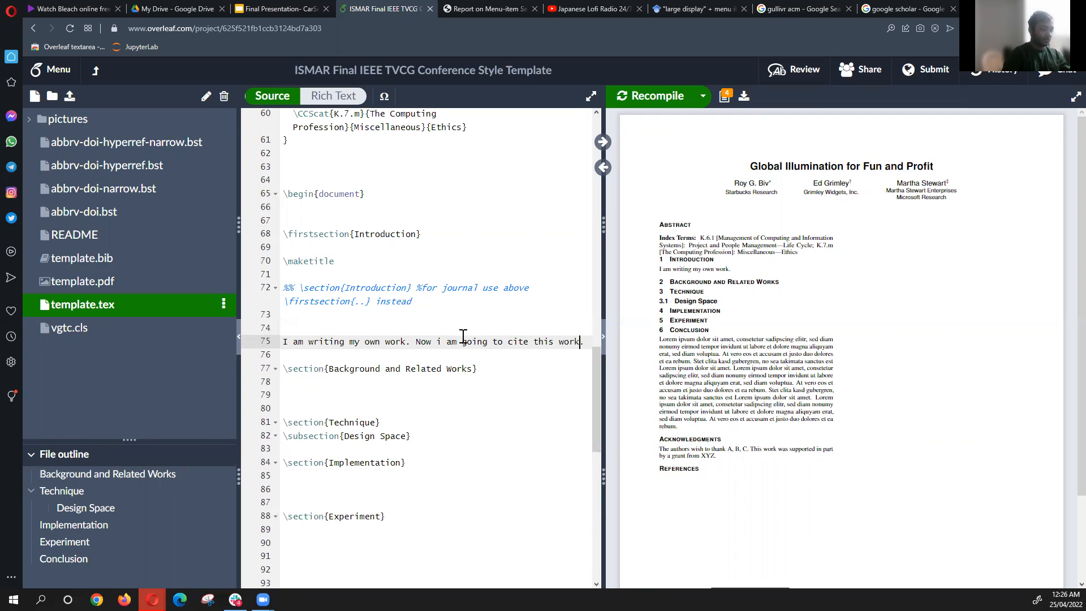
text(which is GulliVR)
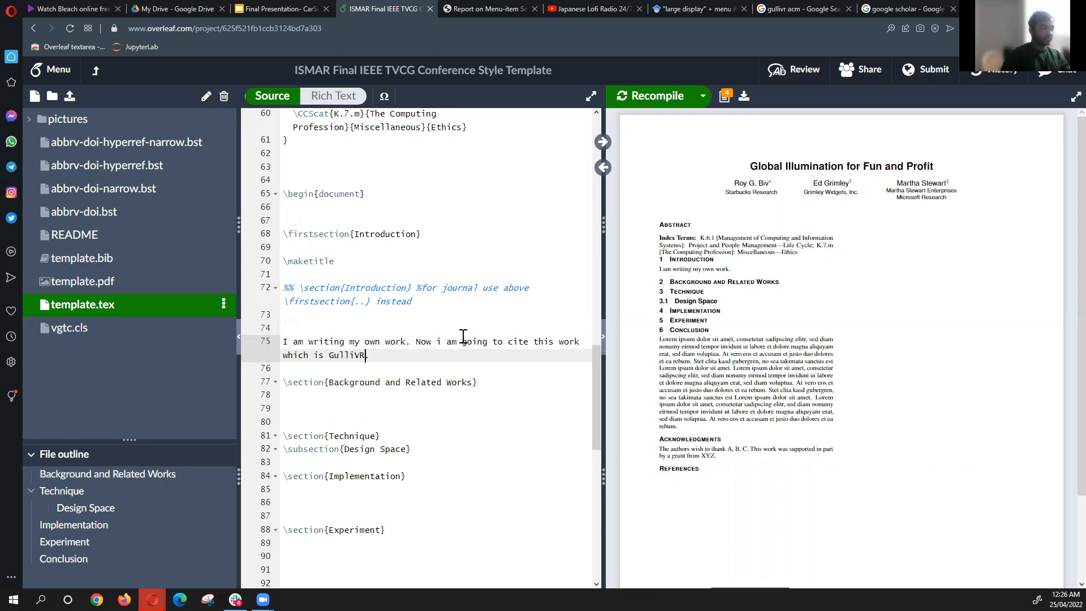
click(580, 340)
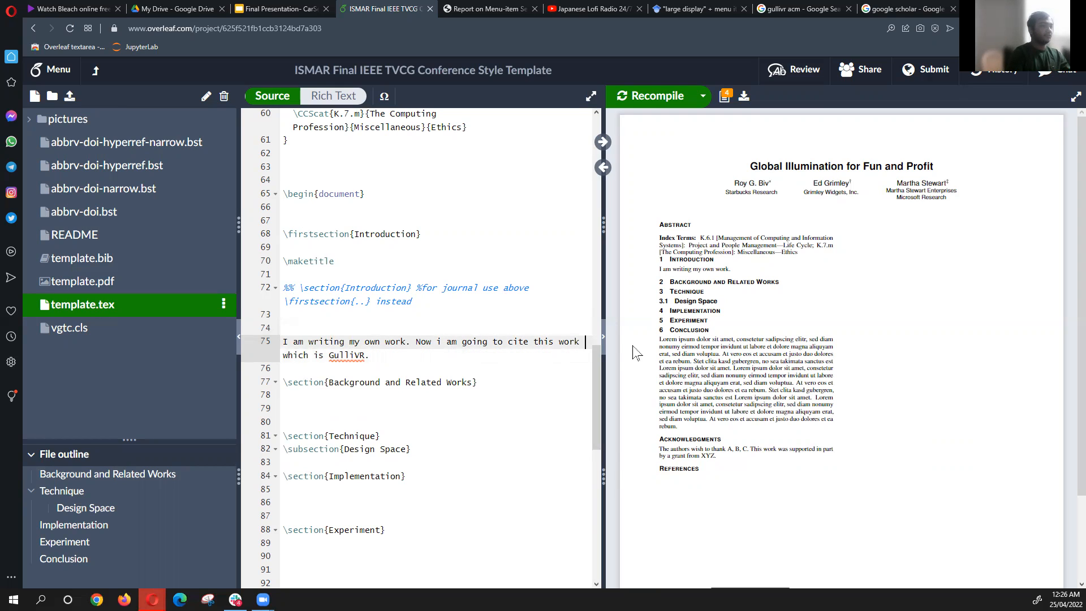
text(\cite)
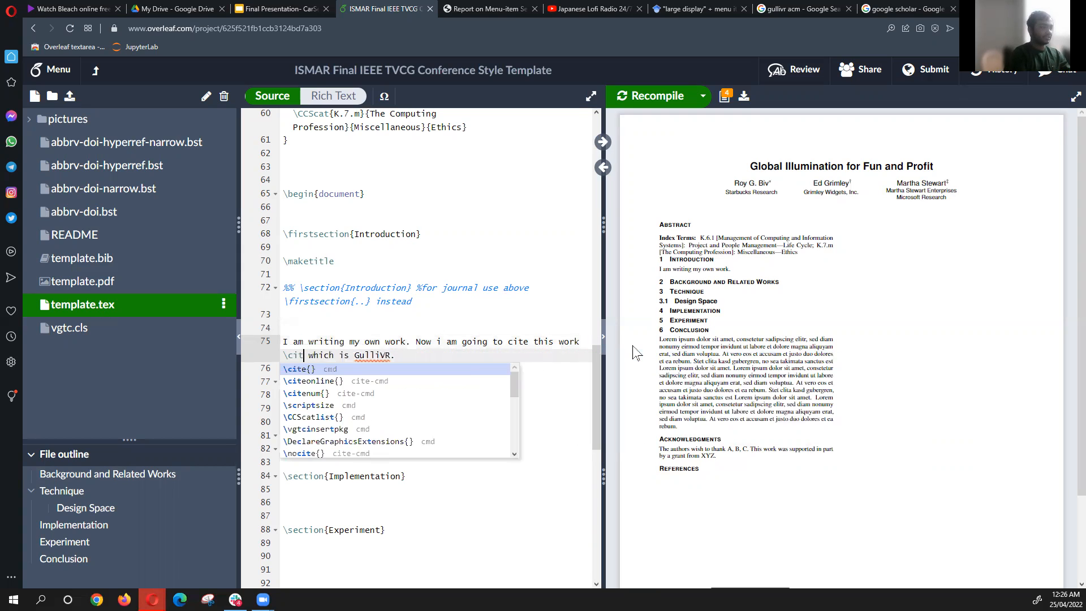
key(Return)
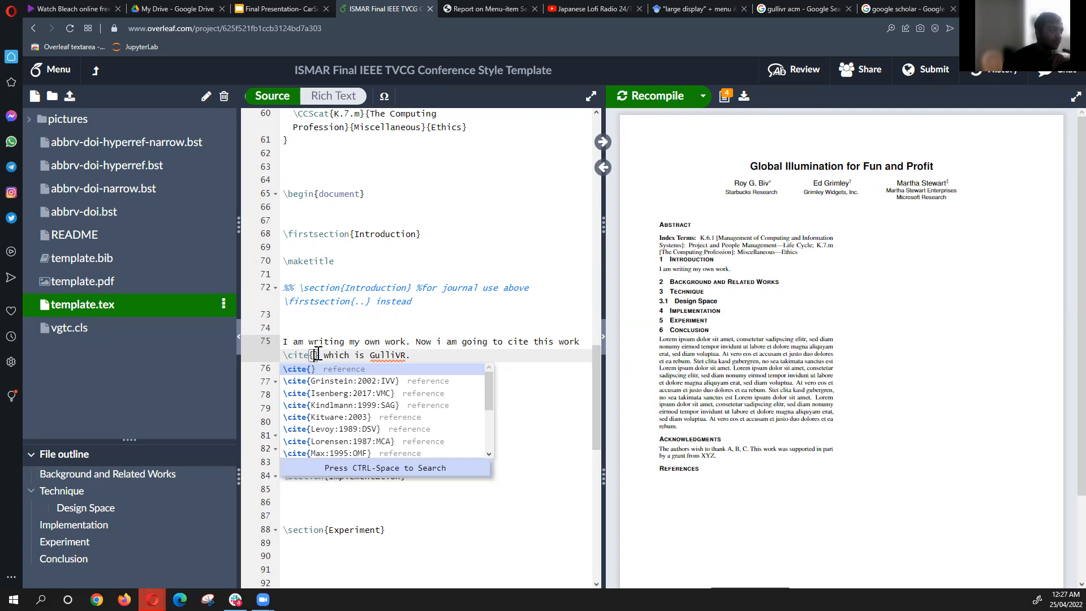
Open Google Scholar, and copy the full title of the GulliVR paper from its ACM Digital Library page
click(907, 8)
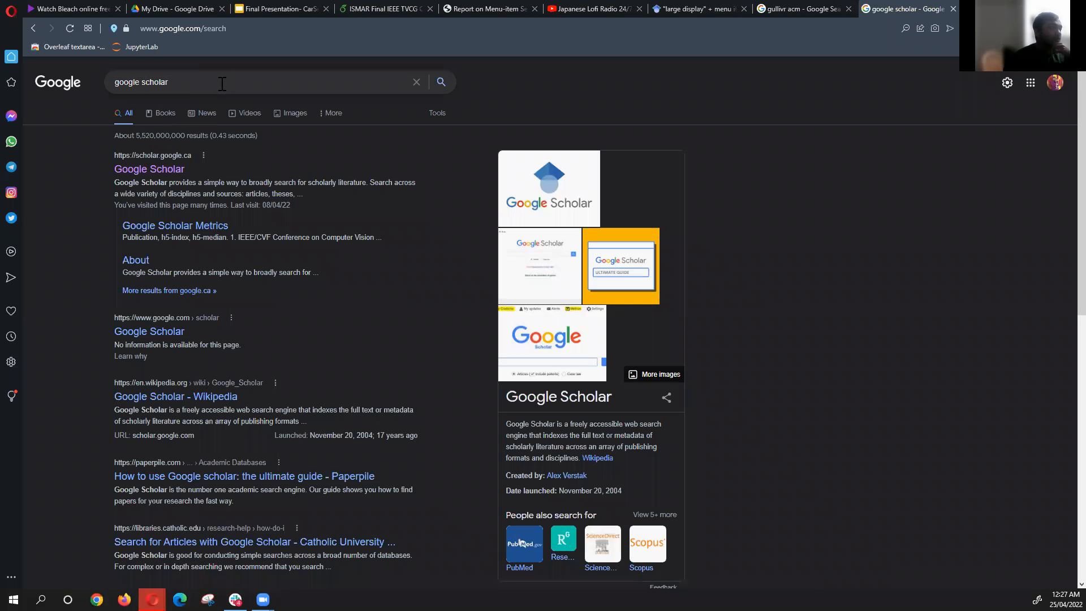
click(149, 175)
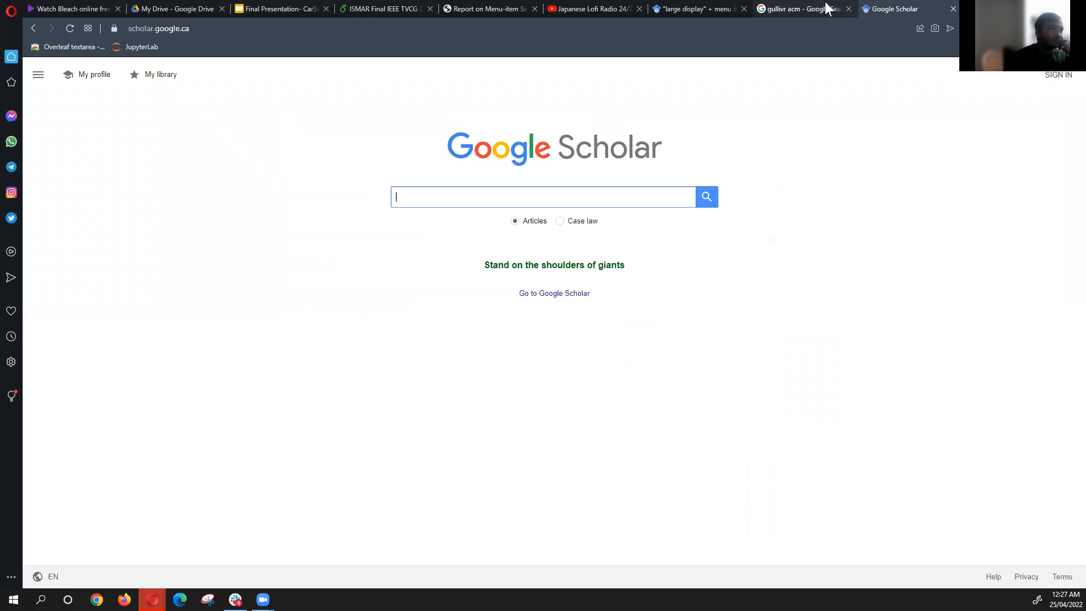
click(799, 6)
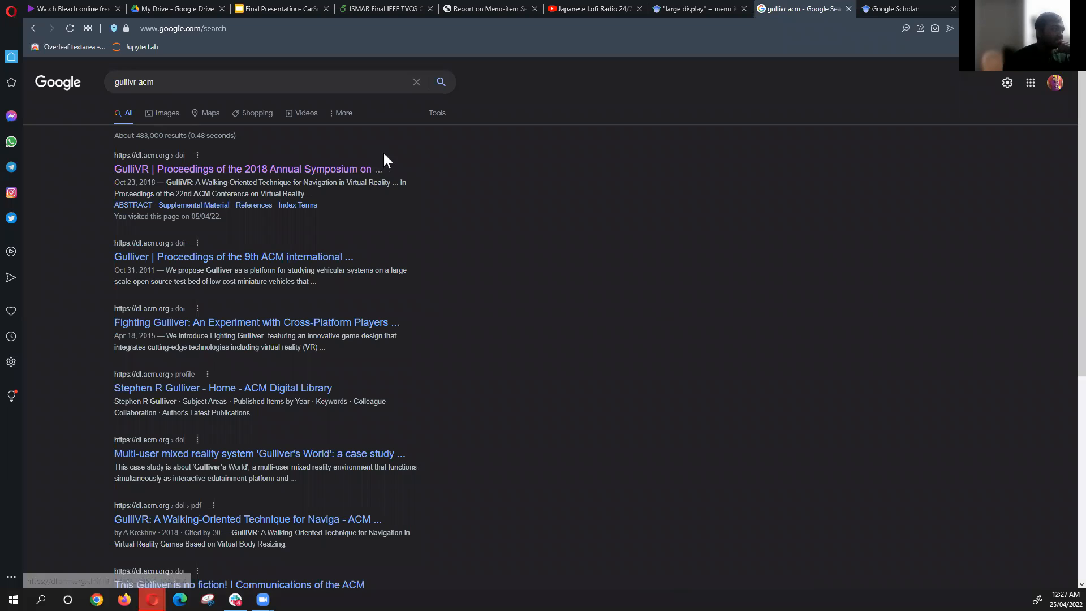
click(184, 171)
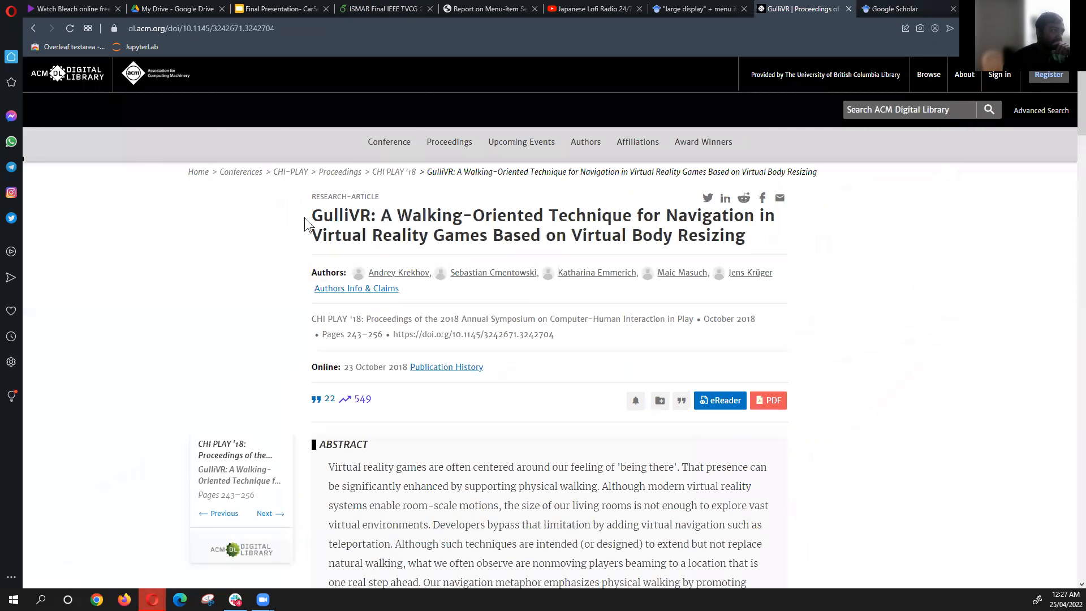
drag(310, 223, 743, 236)
key(ctrl+c)
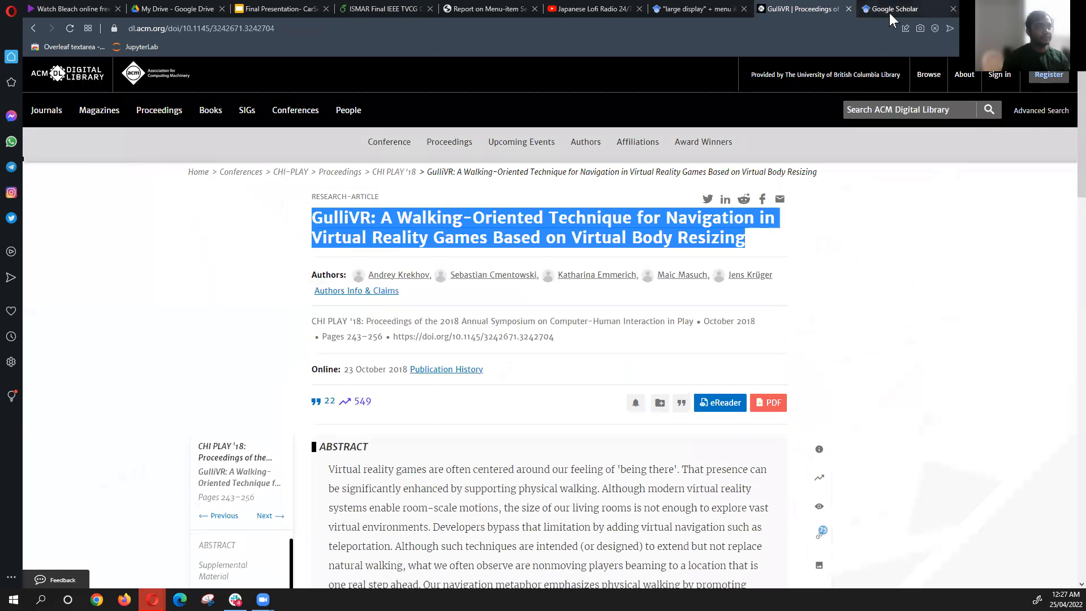
Search Google Scholar for the copied title "GulliVR: A Walking-Oriented Technique for Navigation in Virtual Reality Games Based on Virtual Body Resizing"
click(890, 13)
key(ctrl+v)
click(706, 203)
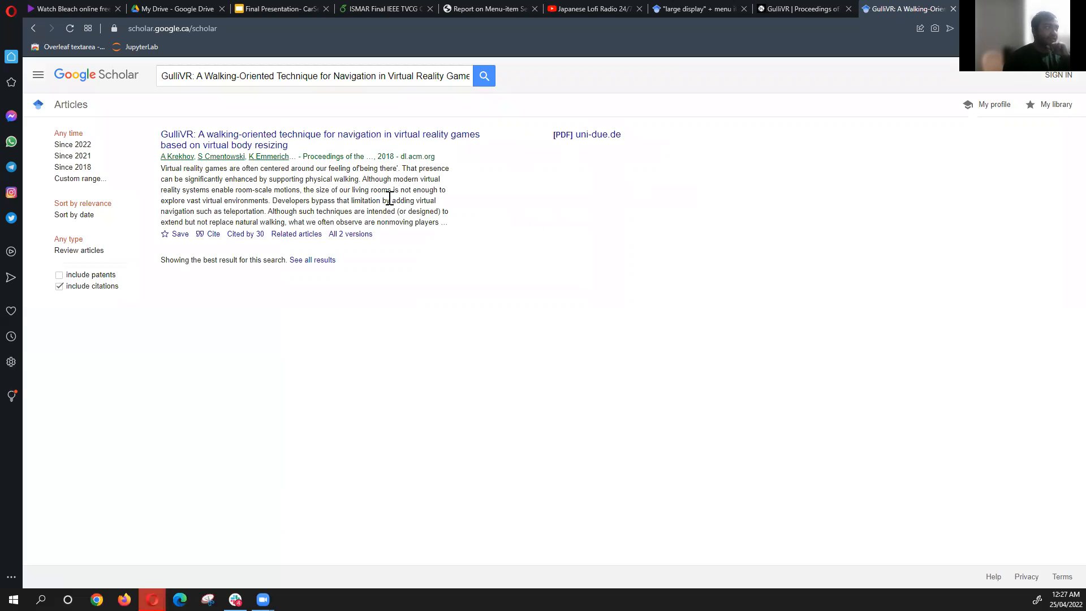
Open the BibTeX citation of the GulliVR paper and copy the whole entry
click(213, 236)
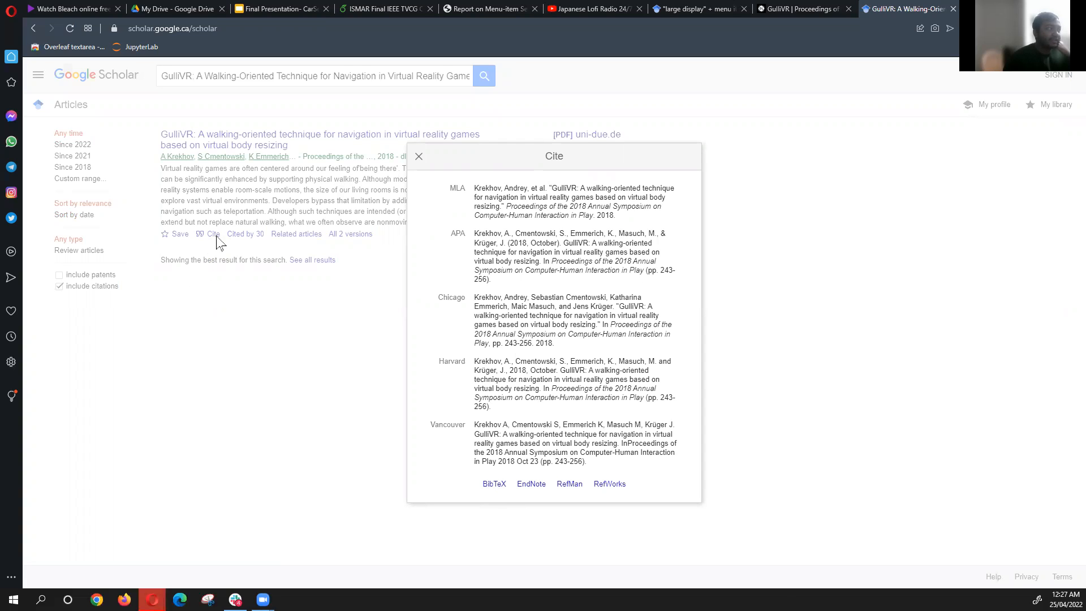
click(495, 484)
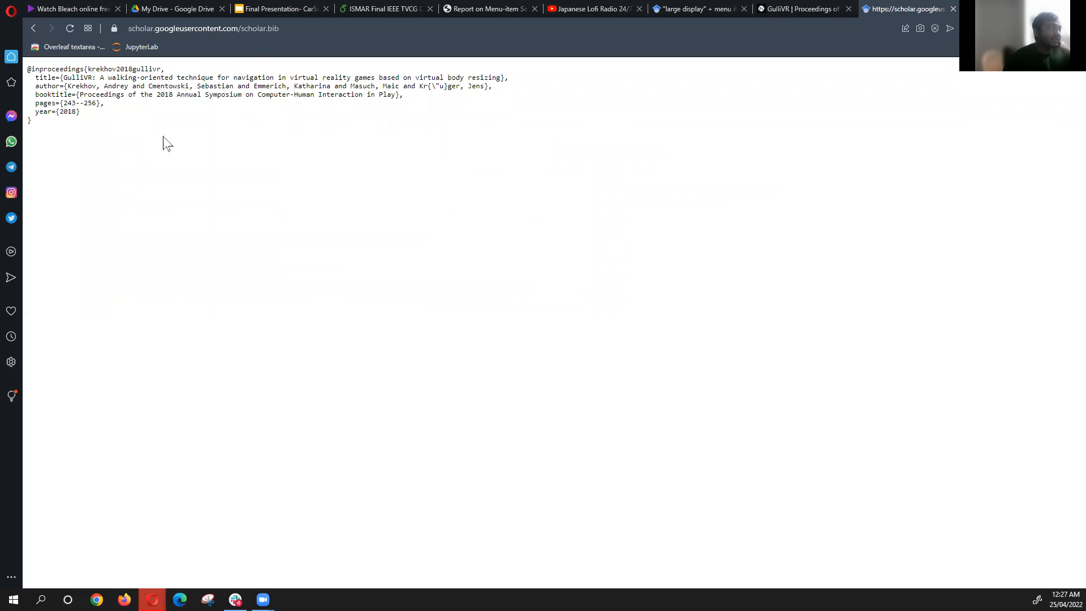
drag(32, 124, 8, 67)
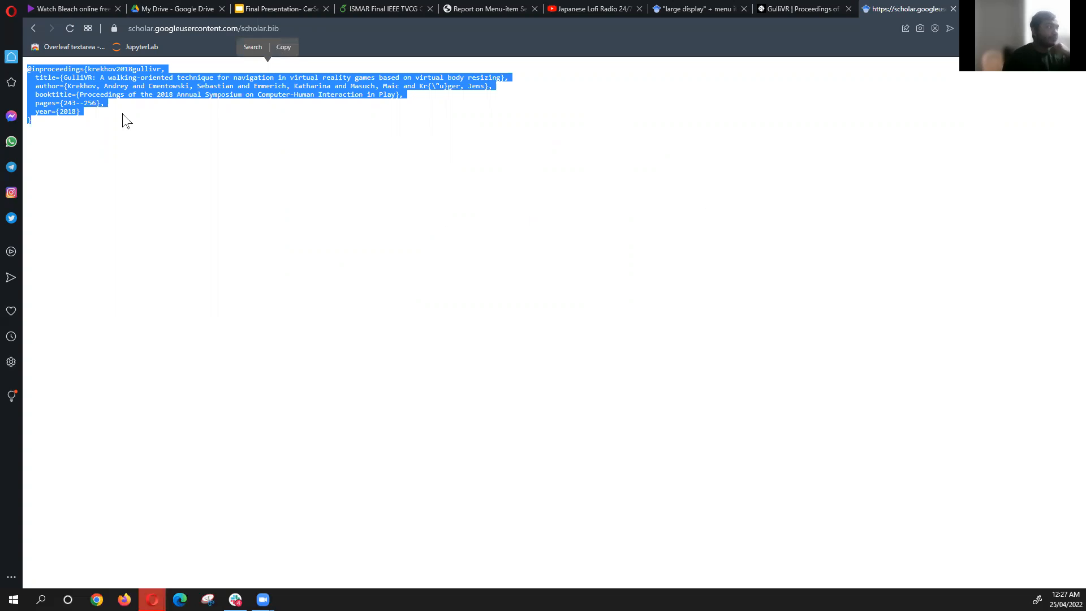
key(ctrl+c)
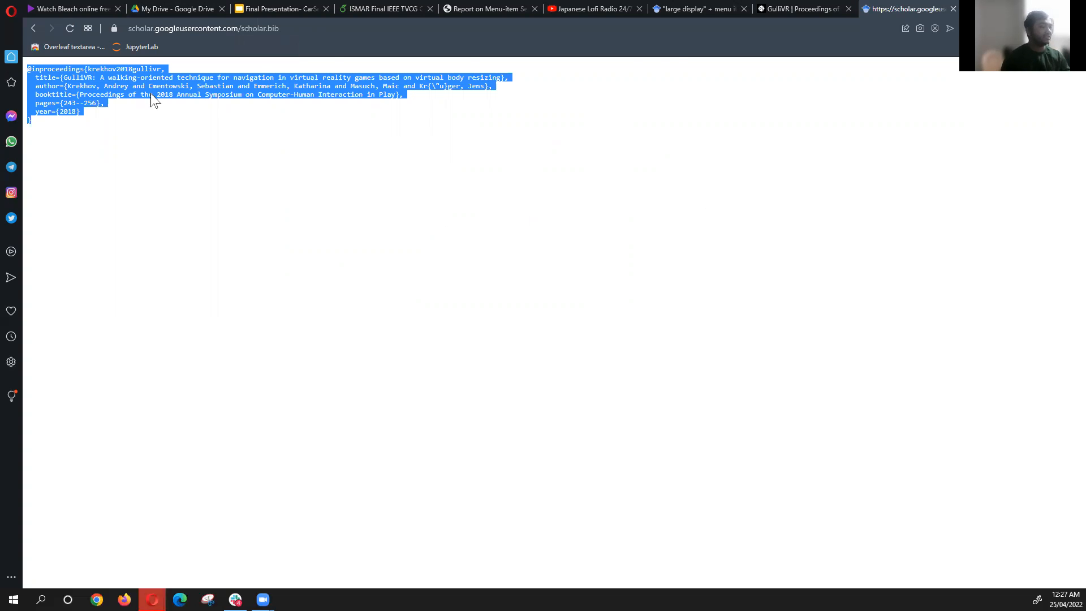
Return to the Overleaf project and replace all contents of template.bib with the copied GulliVR BibTeX entry
click(368, 8)
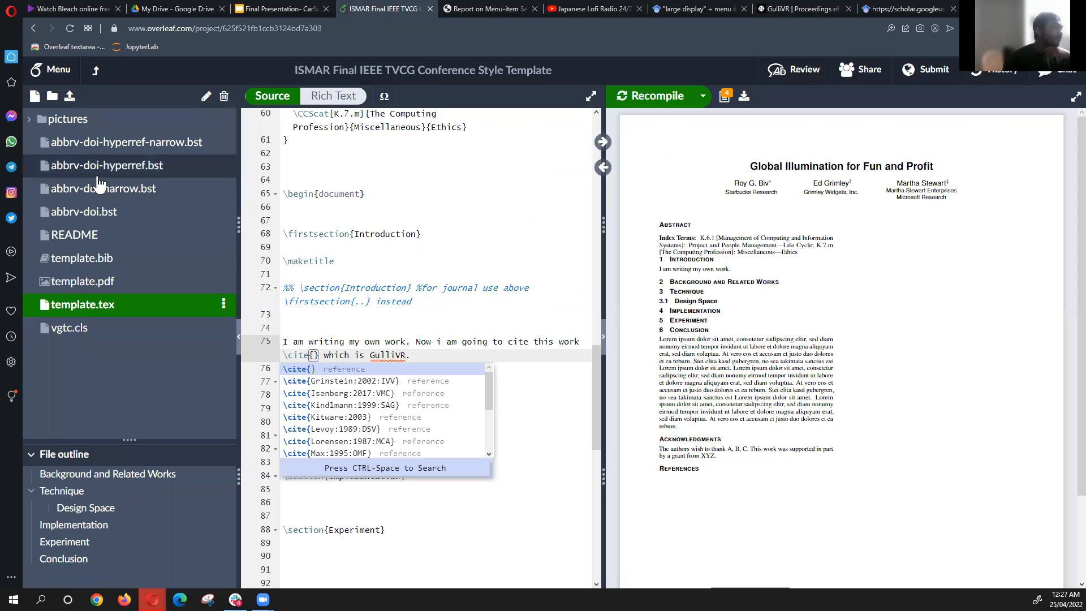
click(83, 261)
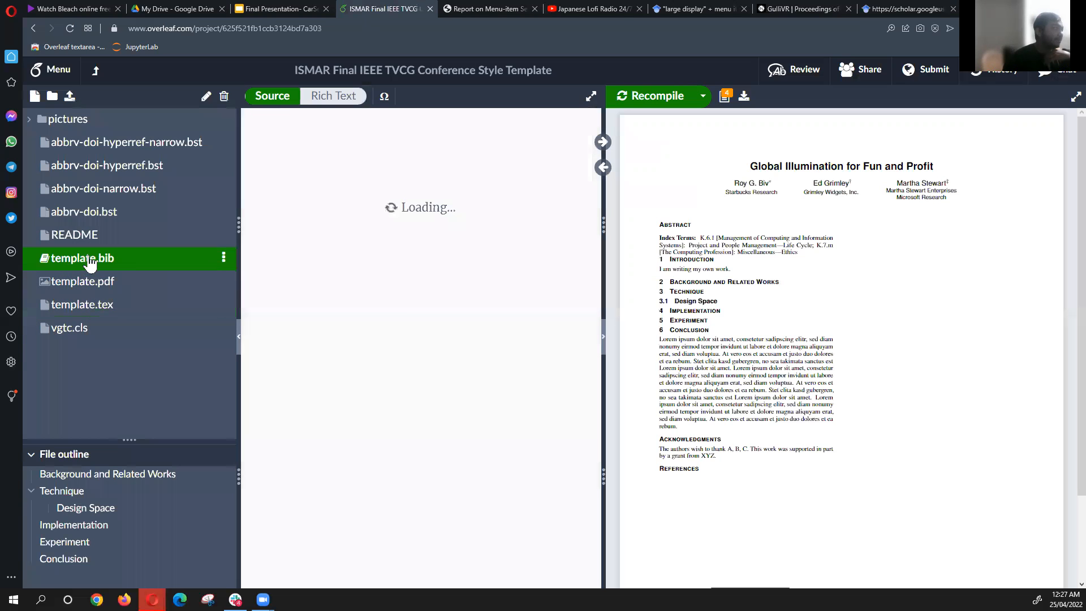
scroll(349, 232, down, 3)
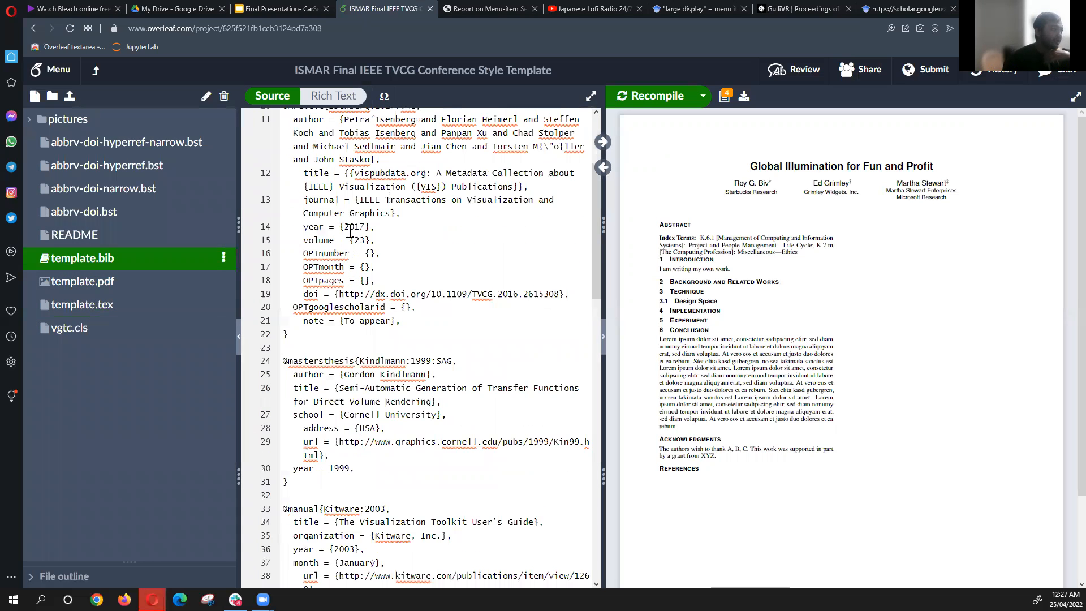
scroll(350, 231, up, 3)
drag(283, 117, 365, 236)
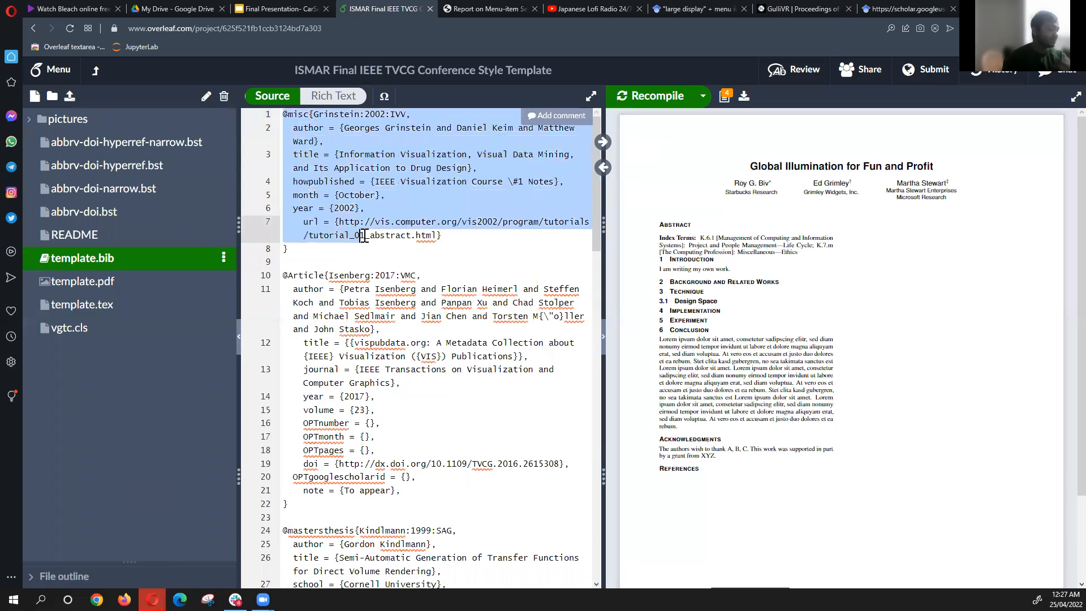
key(ctrl+a)
key(BackSpace)
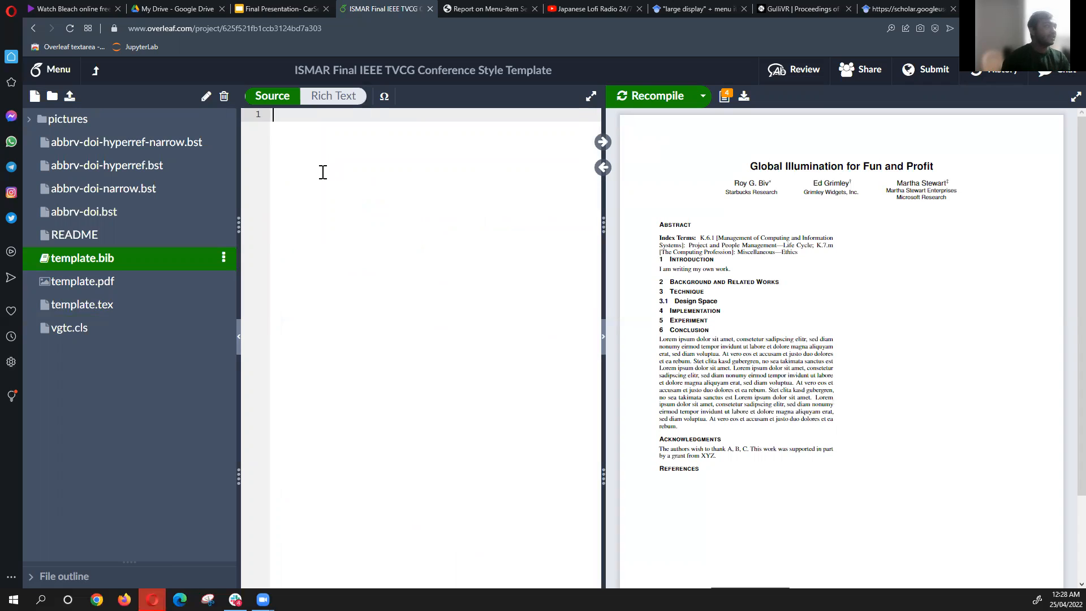
key(ctrl+v)
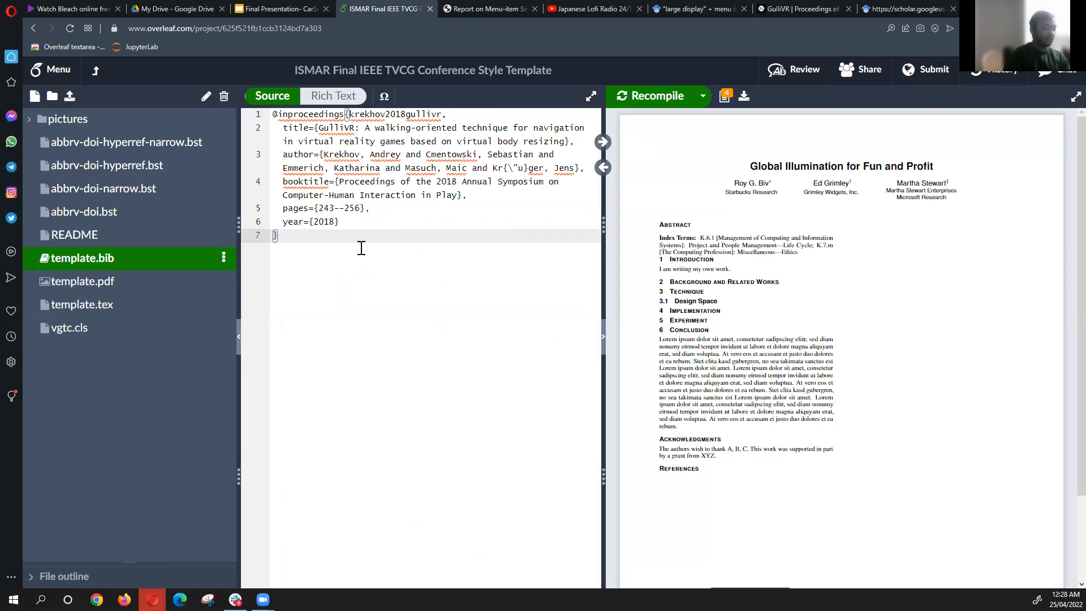
Paste two more copies of the GulliVR entry below the first in template.bib, and delete both duplicates
key(Return)
key(Return)
key(Return)
key(ctrl+v)
key(Return)
key(Return)
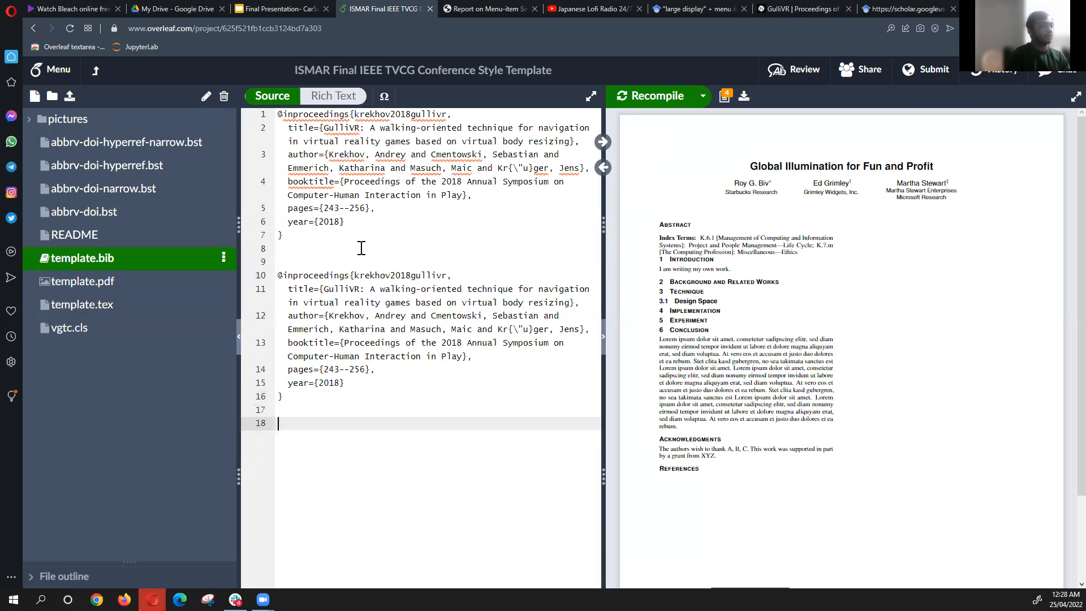
key(ctrl+v)
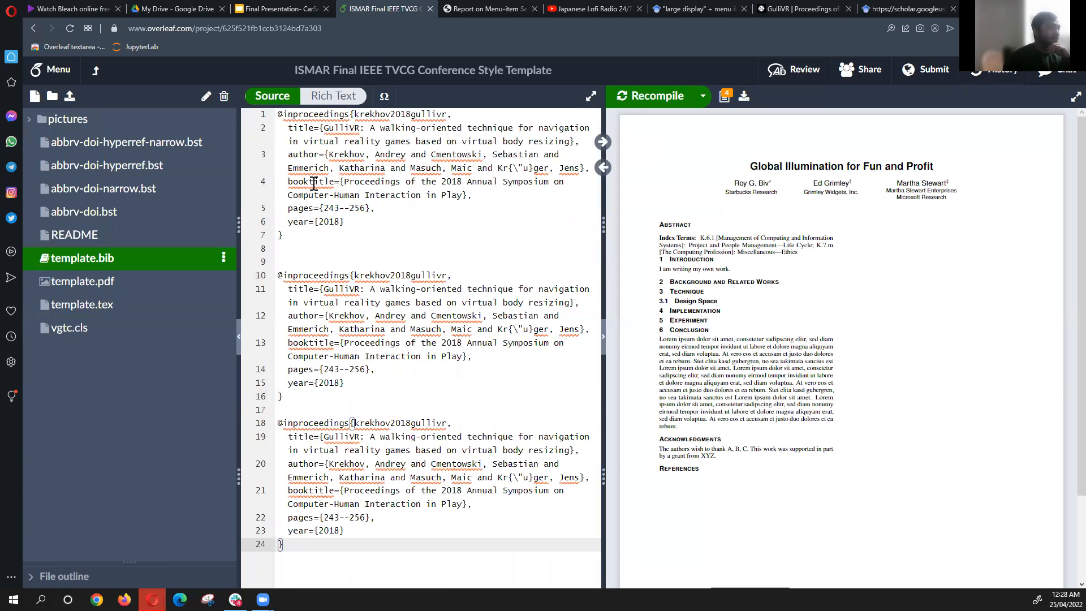
drag(314, 540, 259, 276)
key(BackSpace)
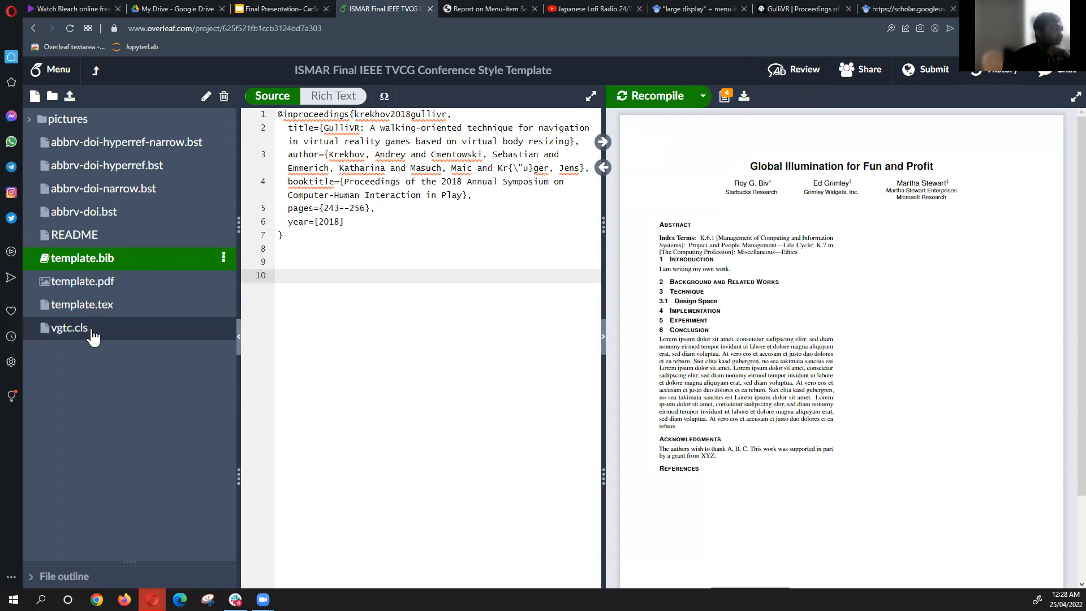
Compare the empty \cite{} in template.tex with the GulliVR entry in template.bib, ending back in template.tex
click(82, 306)
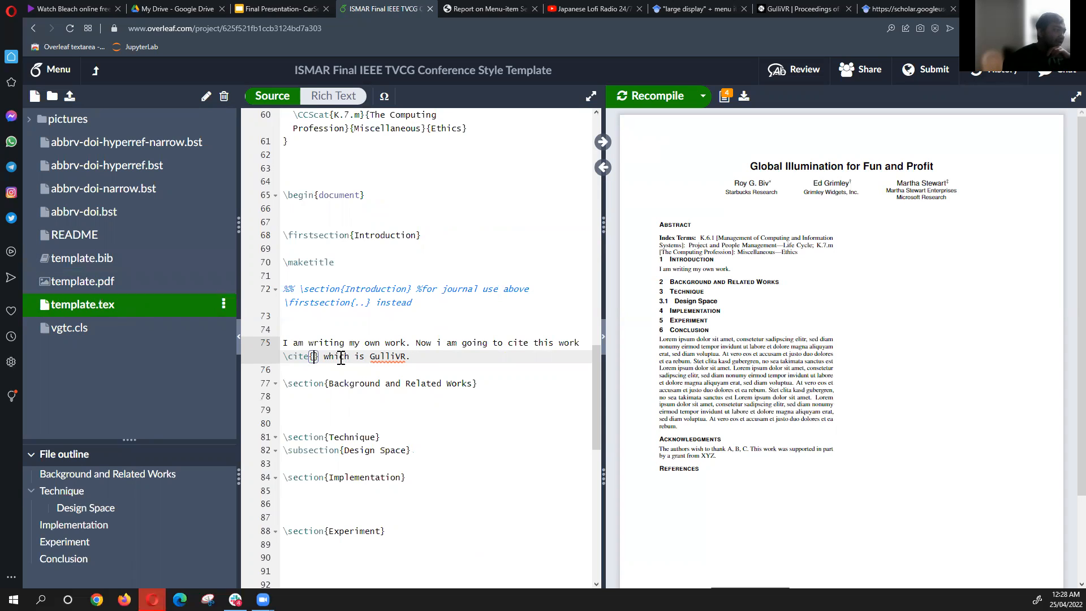
click(116, 261)
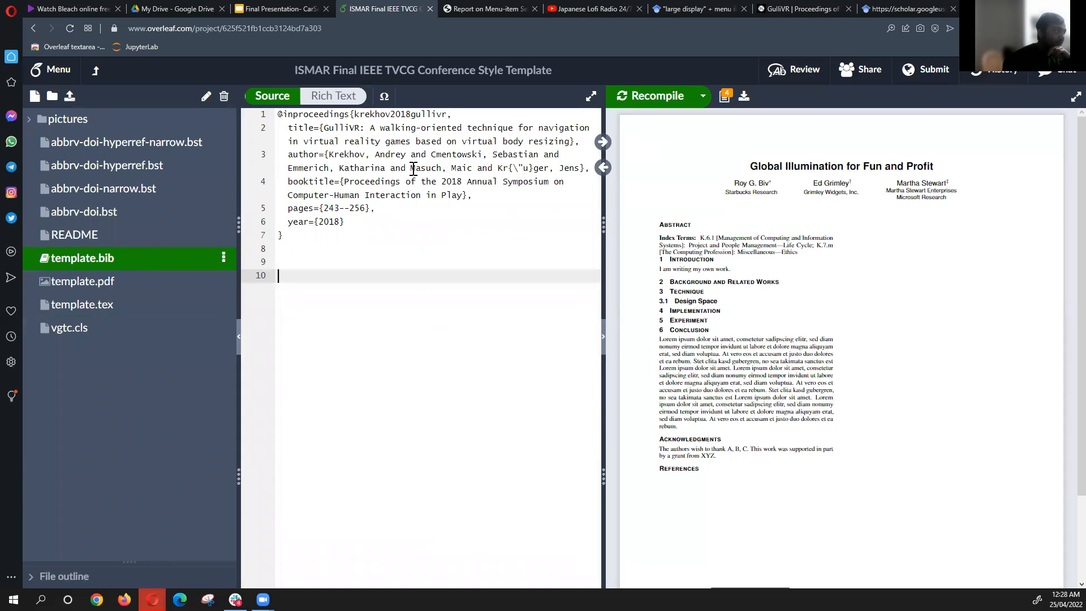
click(95, 308)
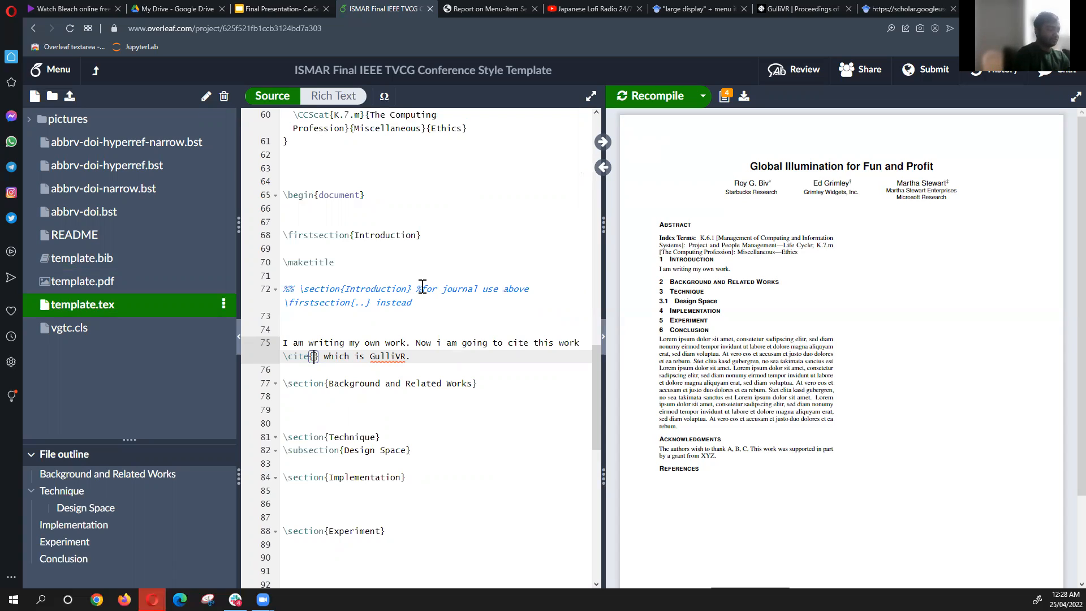
Copy the GulliVR entry's citation key from template.bib into the empty \cite{} in template.tex and recompile the PDF
click(82, 259)
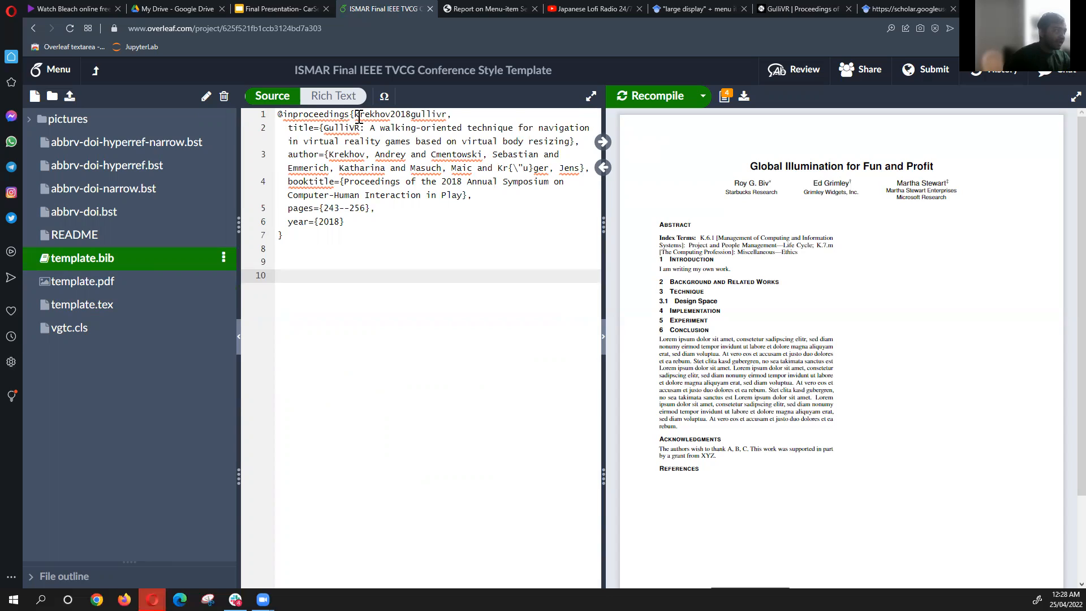
drag(354, 115, 445, 116)
key(ctrl+c)
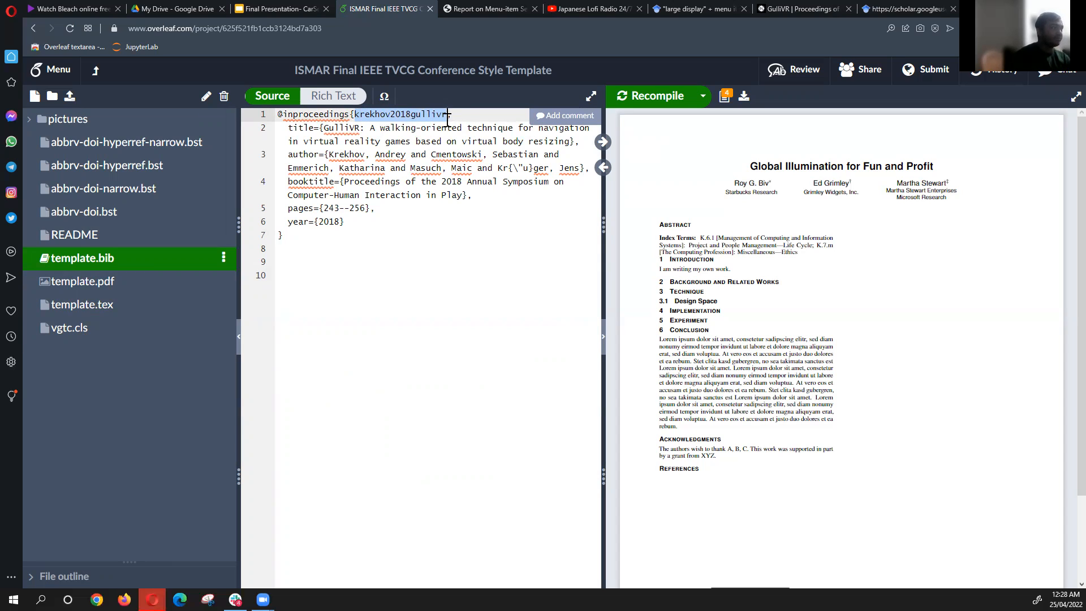
click(76, 304)
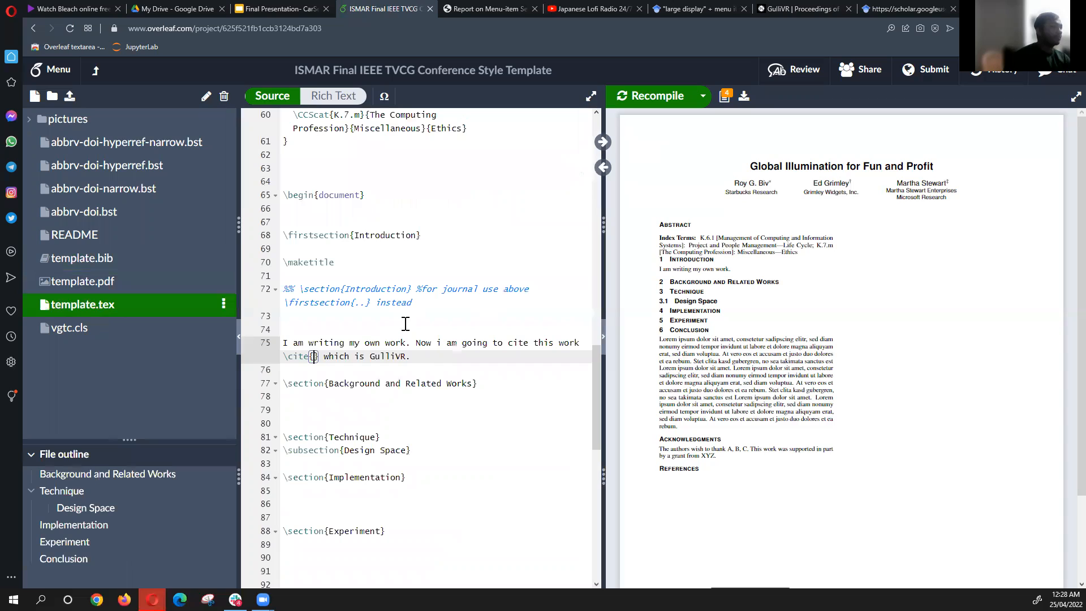
key(ctrl+v)
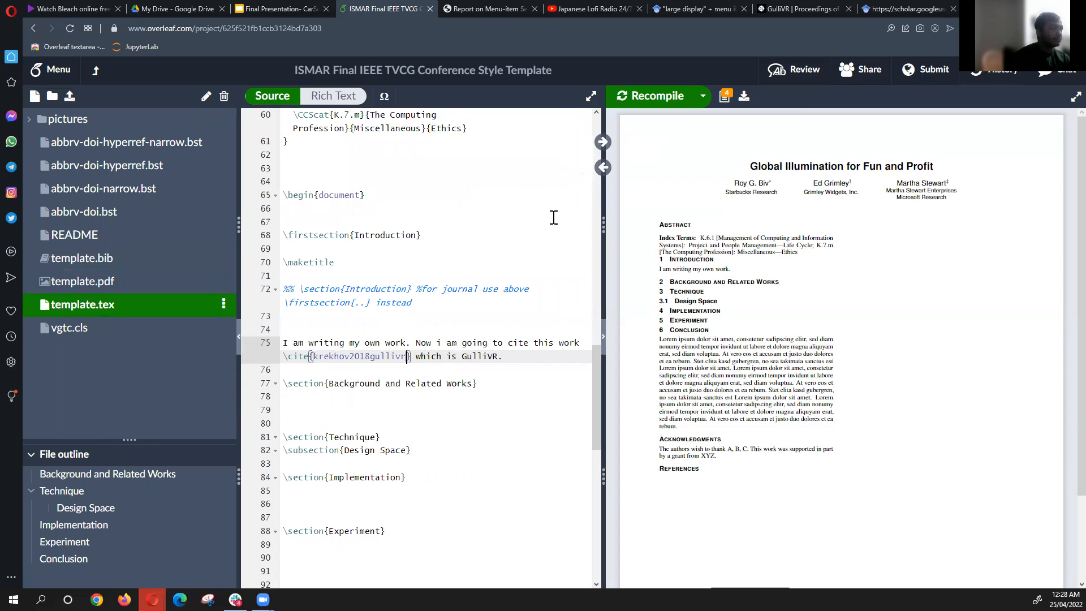
click(663, 104)
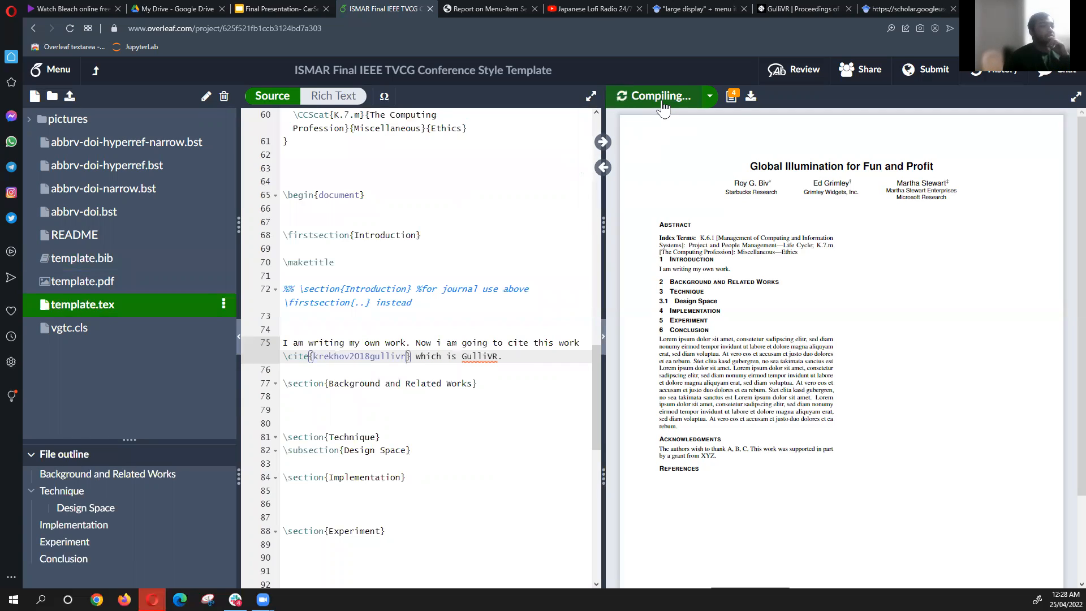
scroll(730, 351, down, 2)
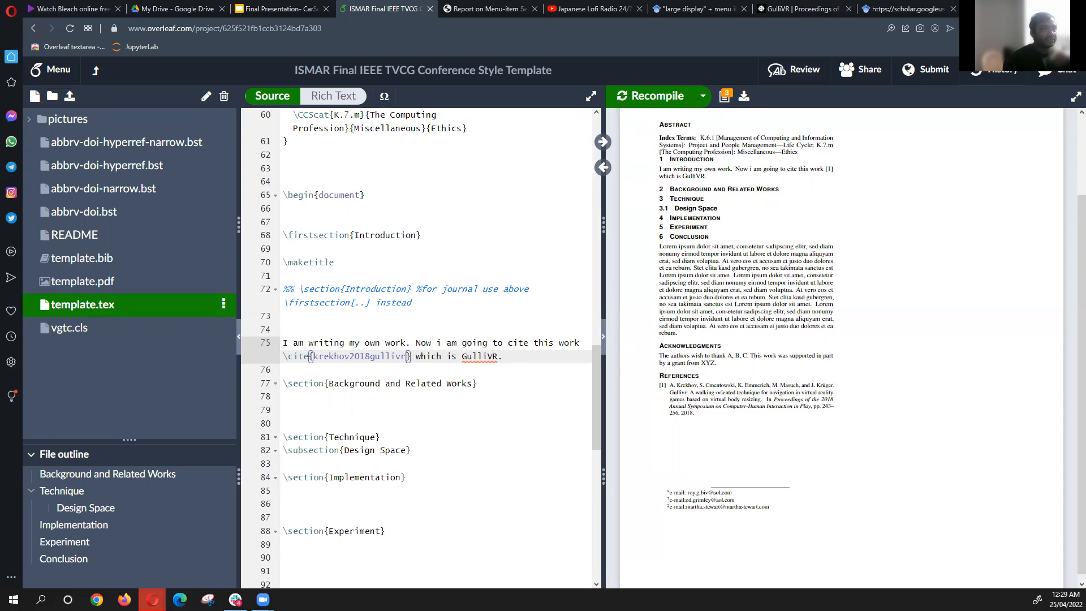
Go back to the Google Scholar results, close the citation window and search for "Redirected walking"
click(914, 5)
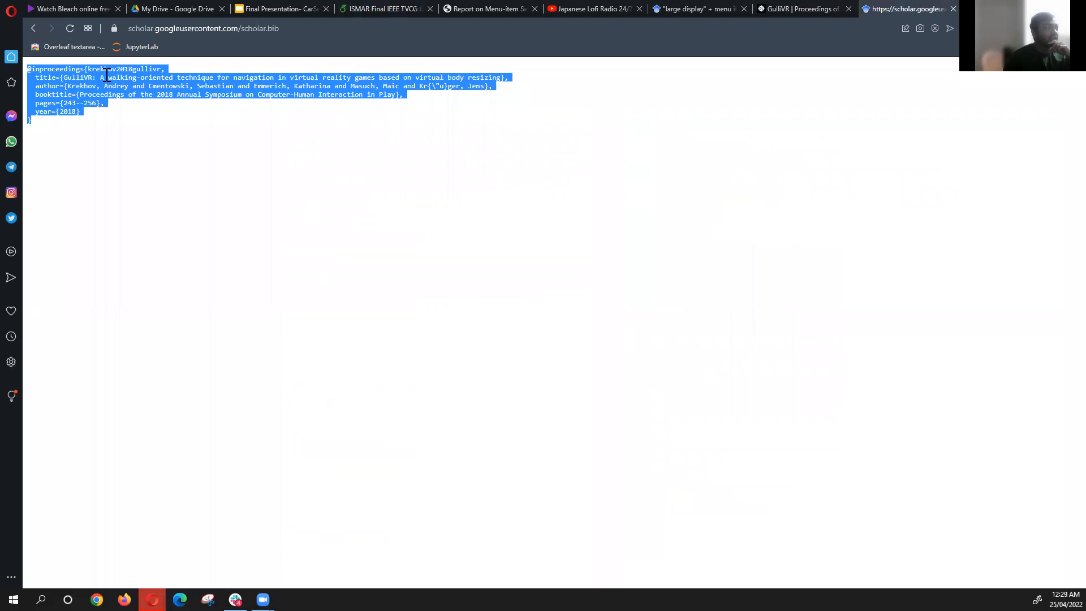
click(31, 29)
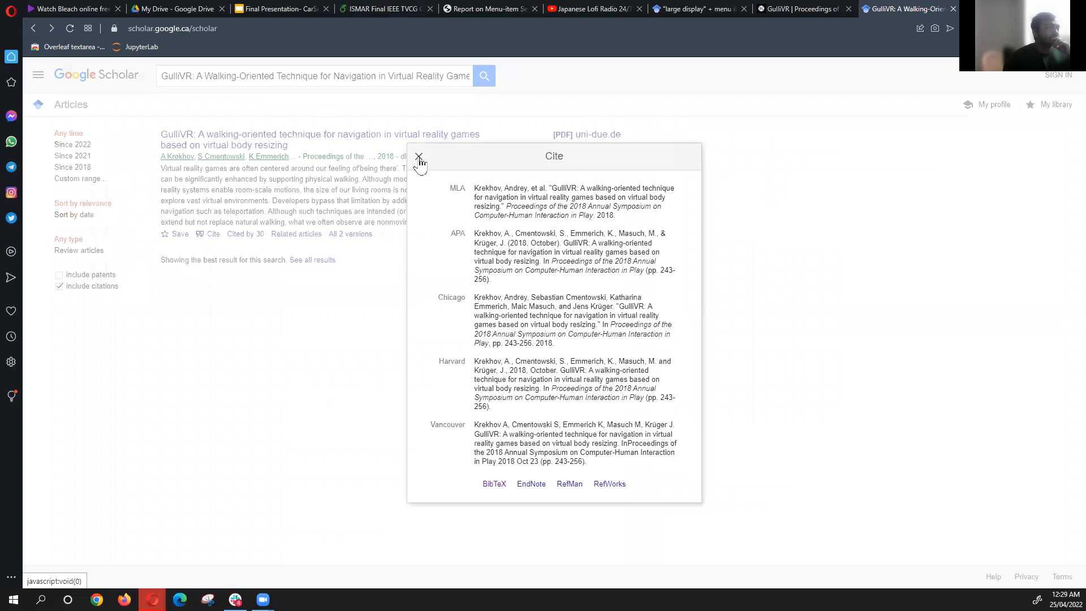
click(419, 159)
drag(160, 75, 503, 83)
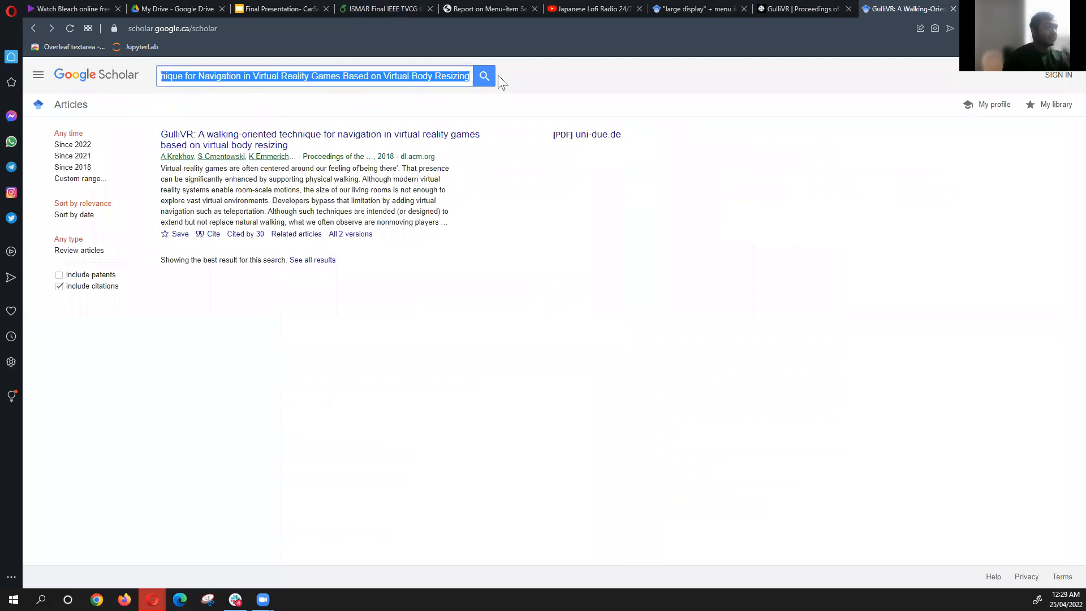
text(Red)
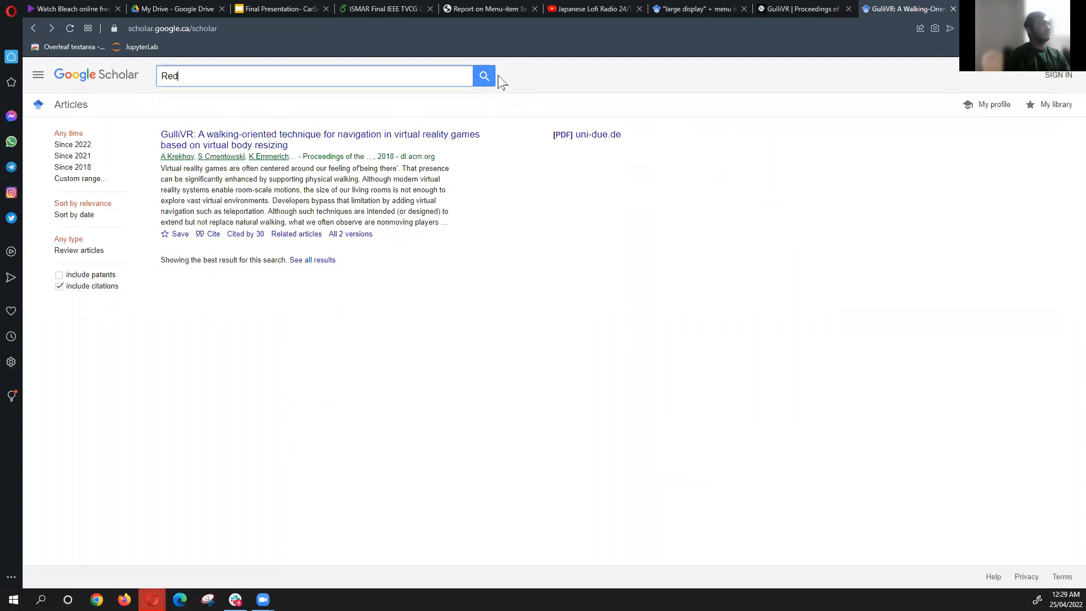
text(irecte)
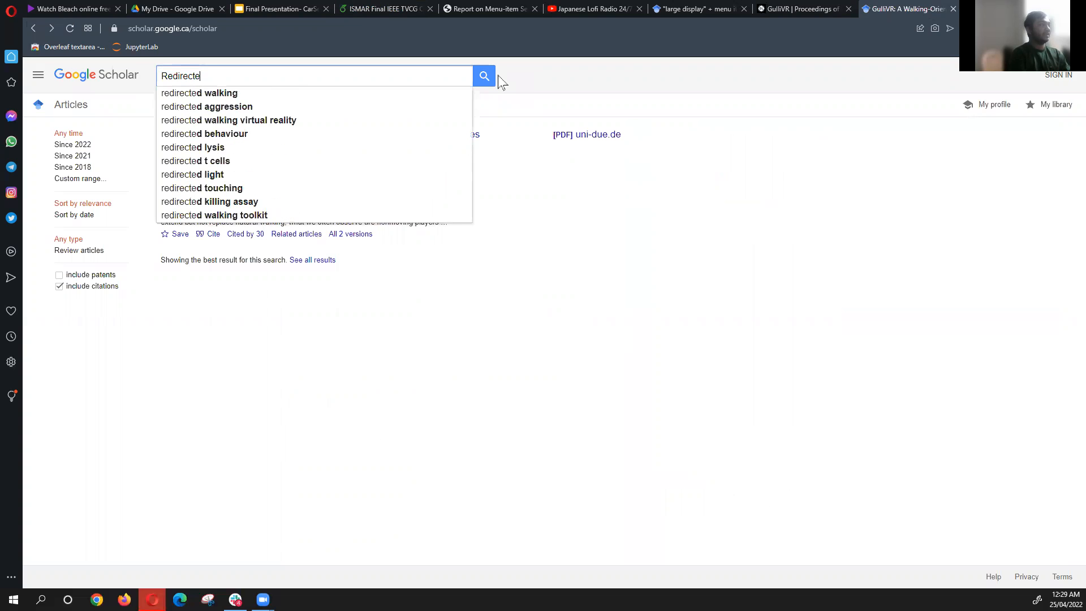
text(d walking)
key(Return)
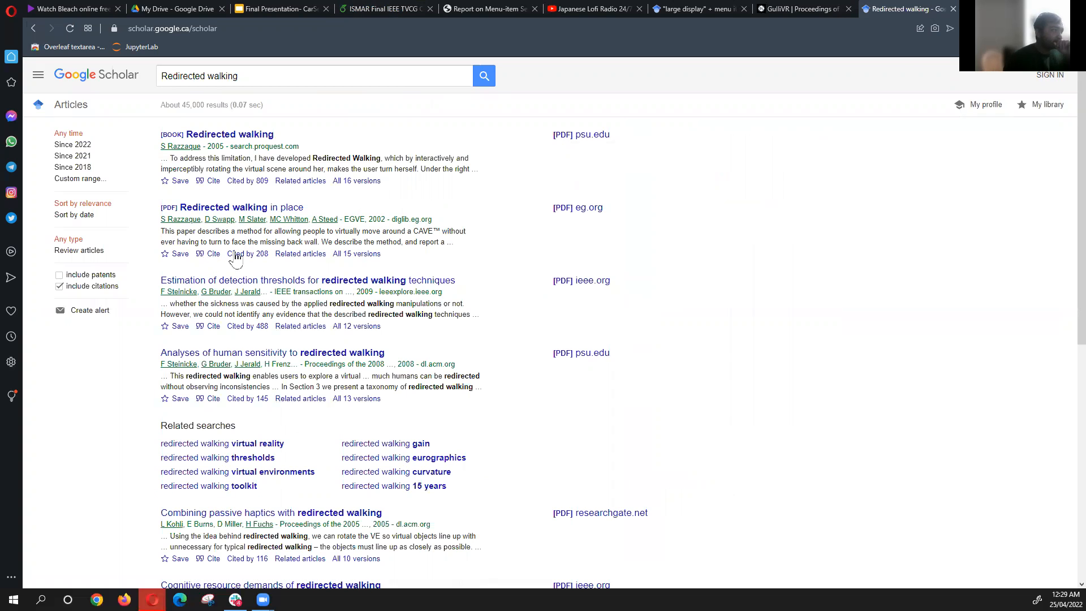
Open the BibTeX citation of the paper "Redirected walking in place" and copy the whole entry
click(212, 256)
click(488, 426)
key(ctrl+a)
key(ctrl+c)
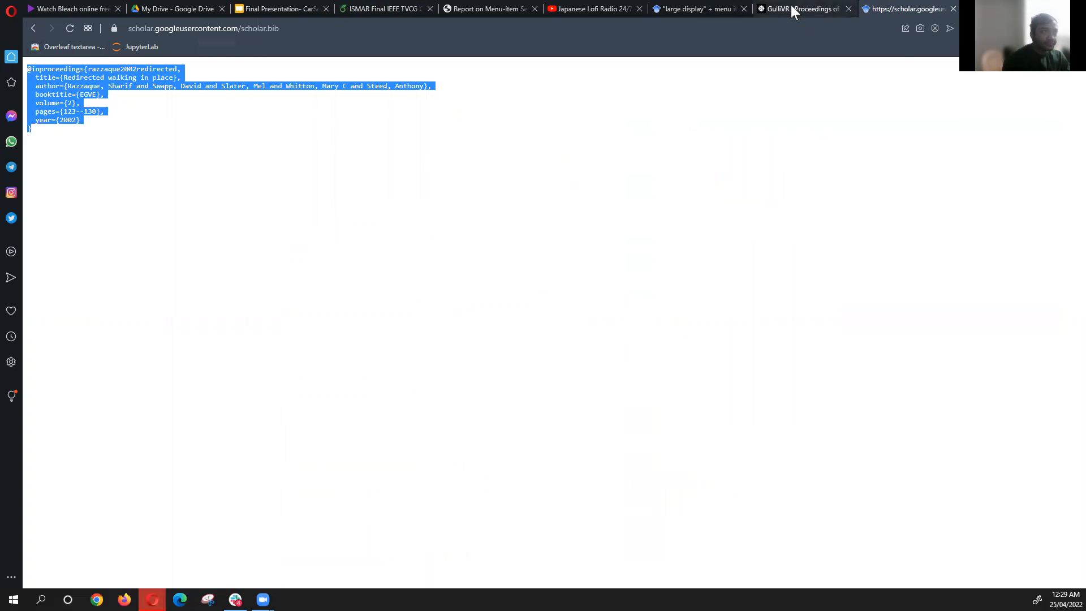
Return to the Overleaf project and paste the "Redirected walking in place" entry below the GulliVR entry in template.bib
click(377, 9)
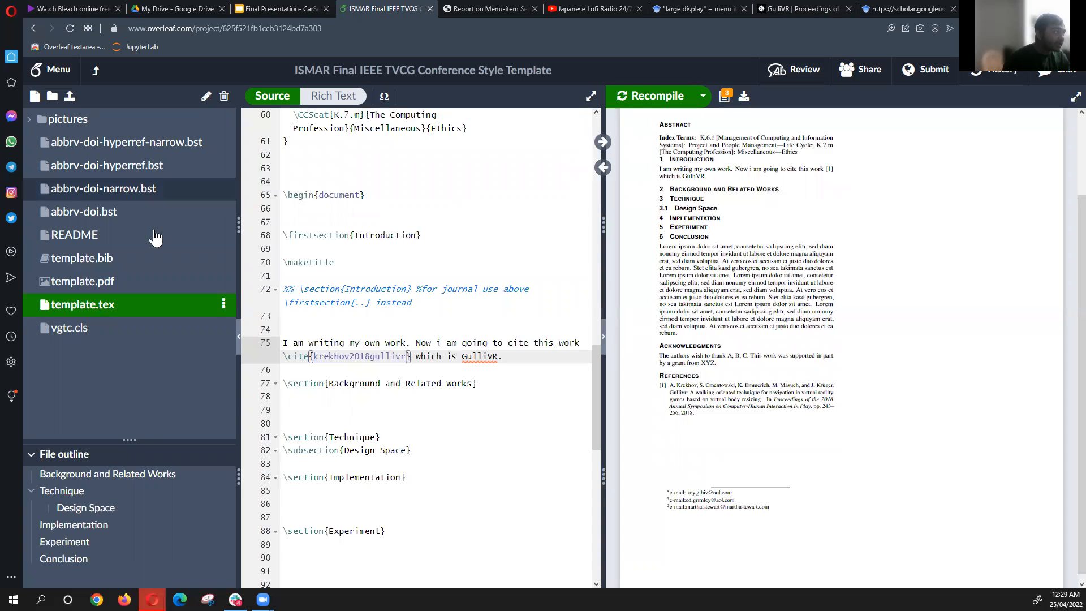
click(85, 258)
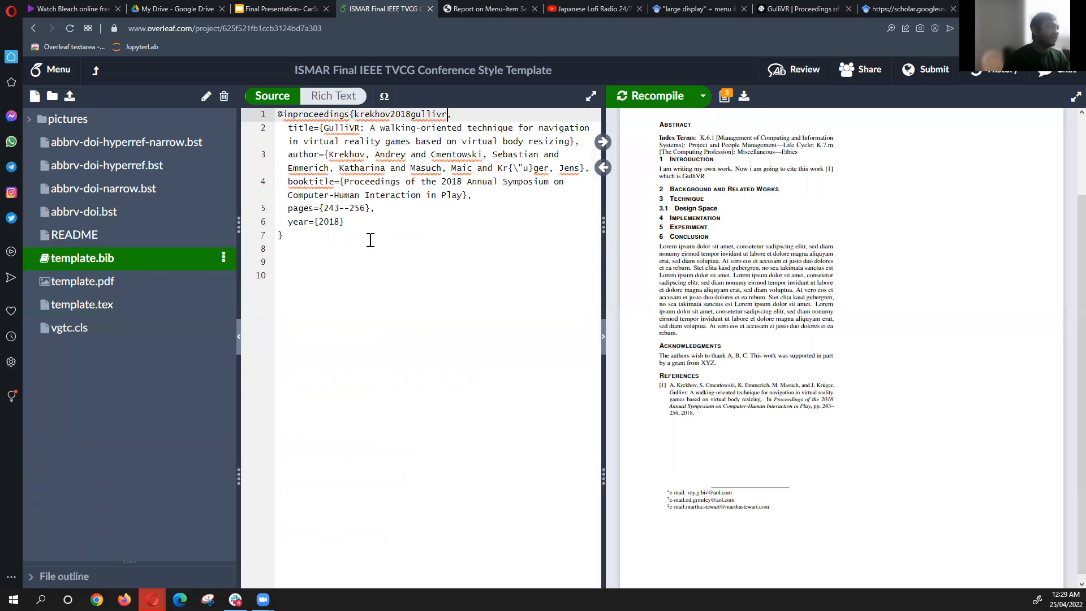
click(401, 232)
key(Return)
key(Return)
key(ctrl+v)
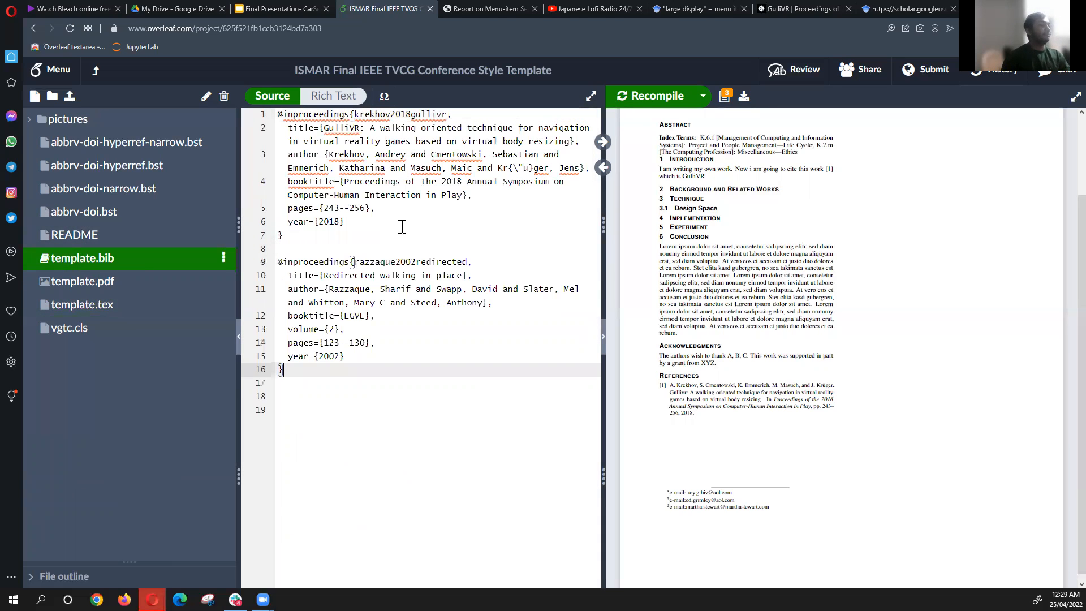
Copy the citation key of the "Redirected walking in place" entry and return to the Introduction paragraph in template.tex
drag(468, 262, 355, 262)
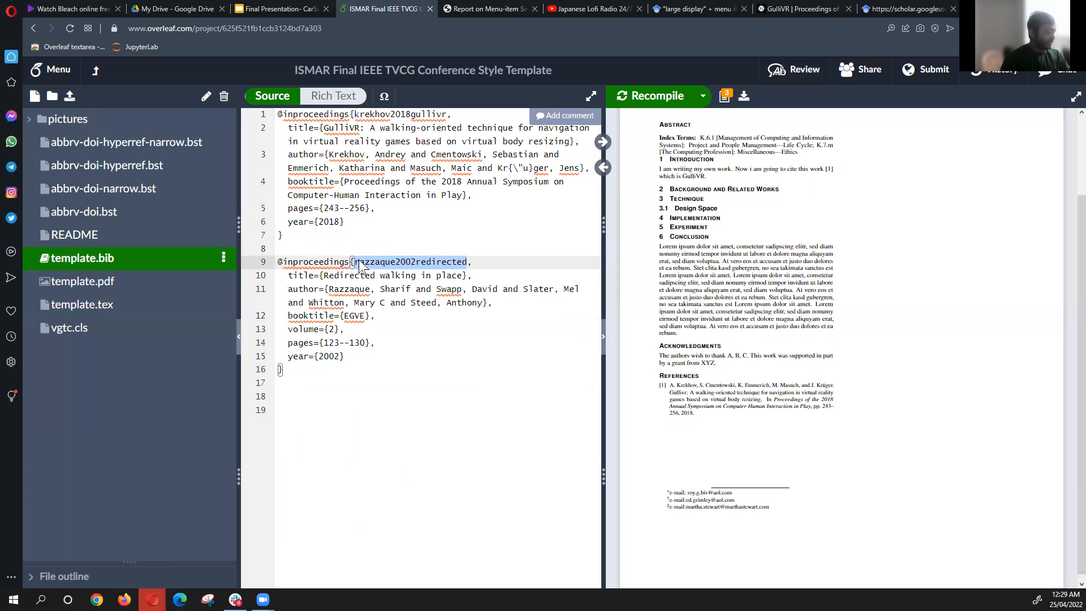
click(107, 285)
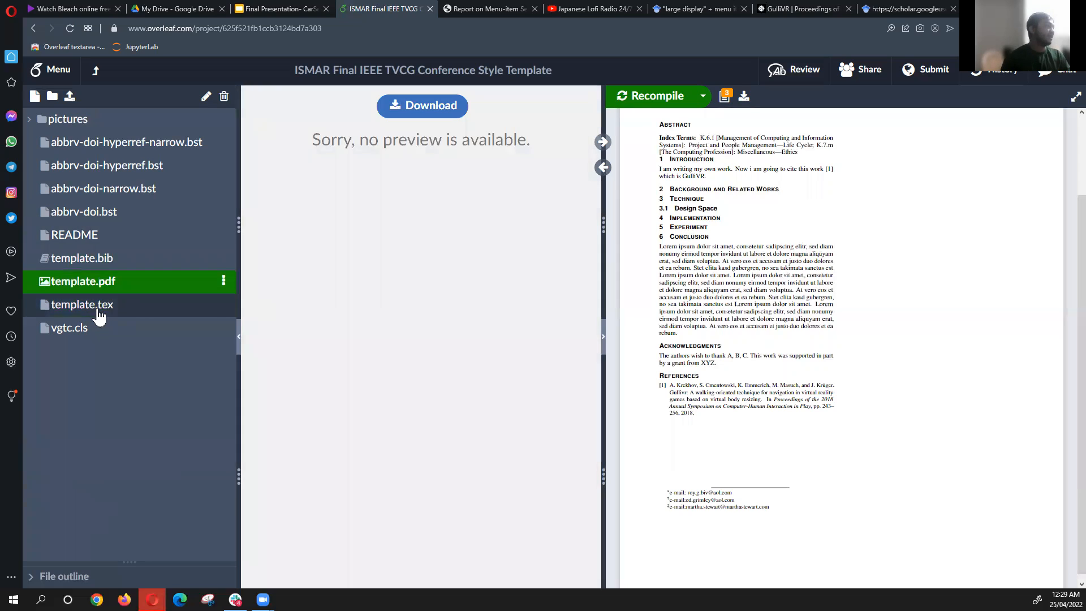
click(97, 306)
click(507, 358)
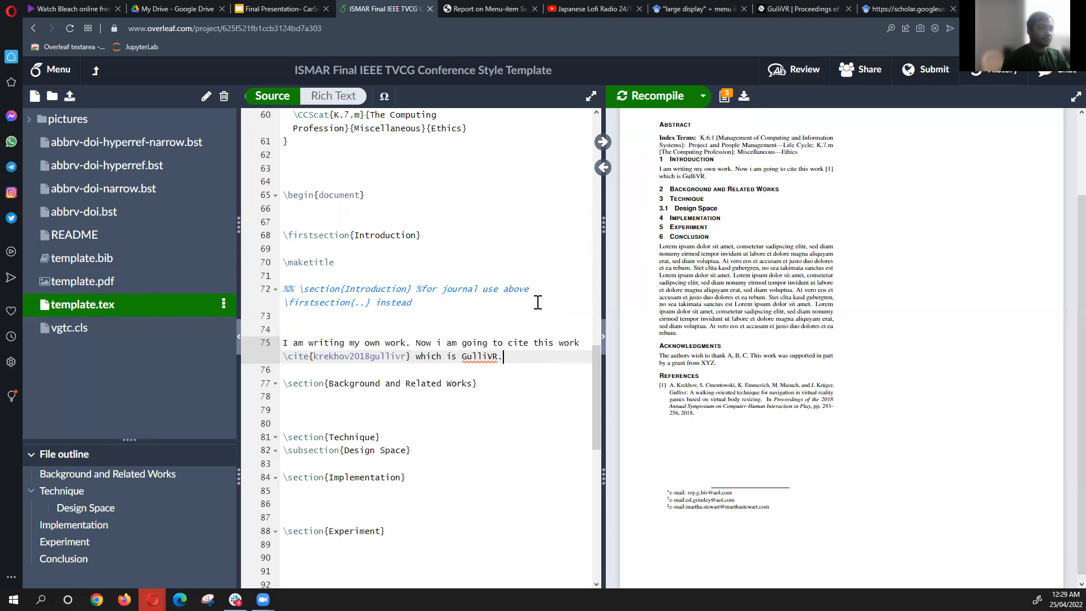
double_click(700, 172)
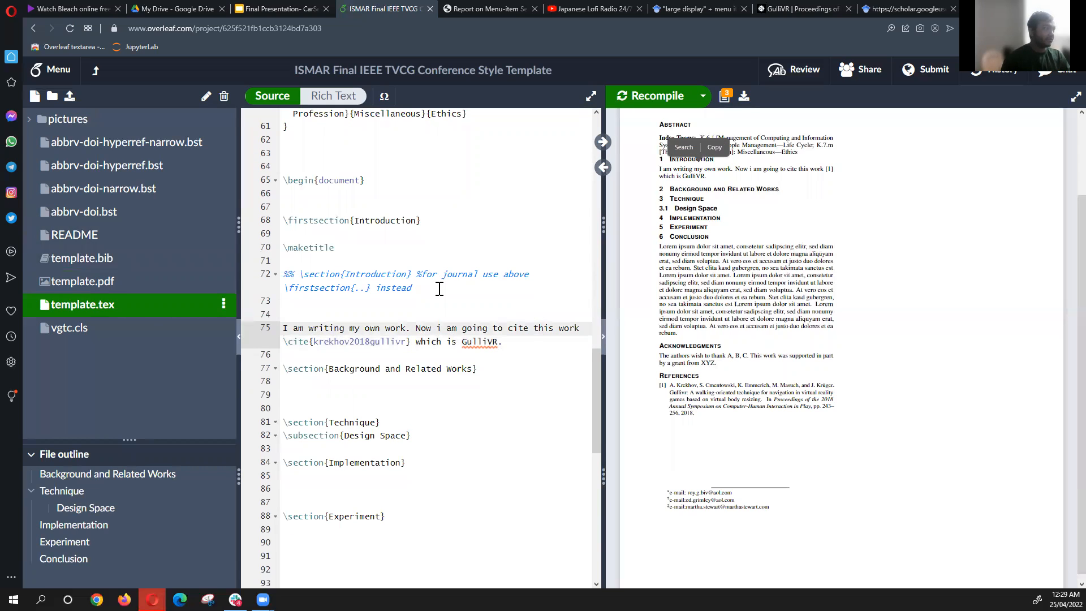
Append "This is another paper \cite{}." to the Introduction paragraph with the copied "Redirected walking in place" key inside, and recompile the PDF
click(518, 341)
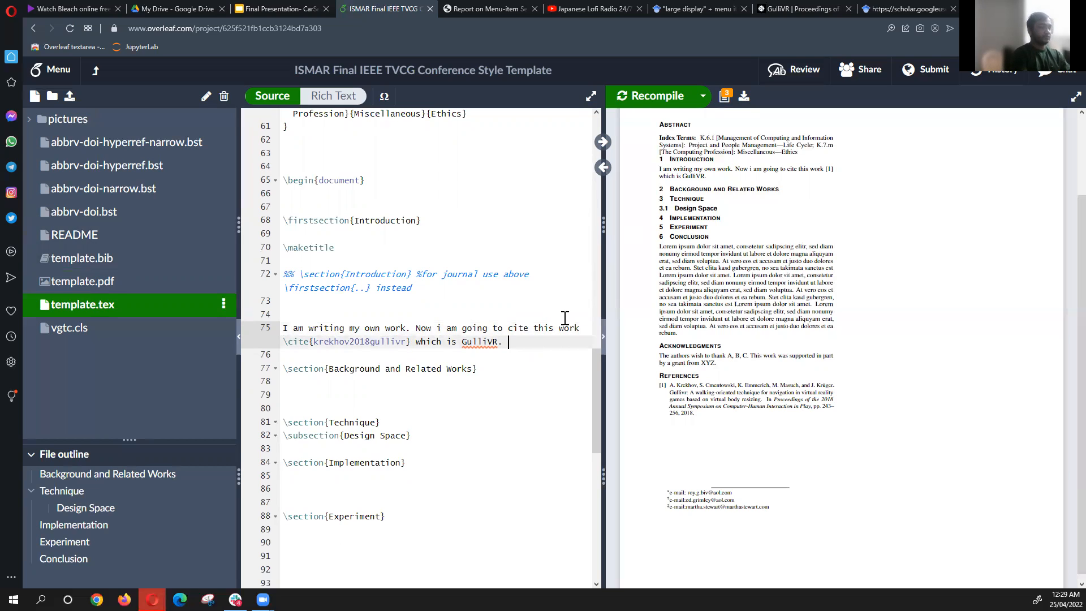
text(This is another )
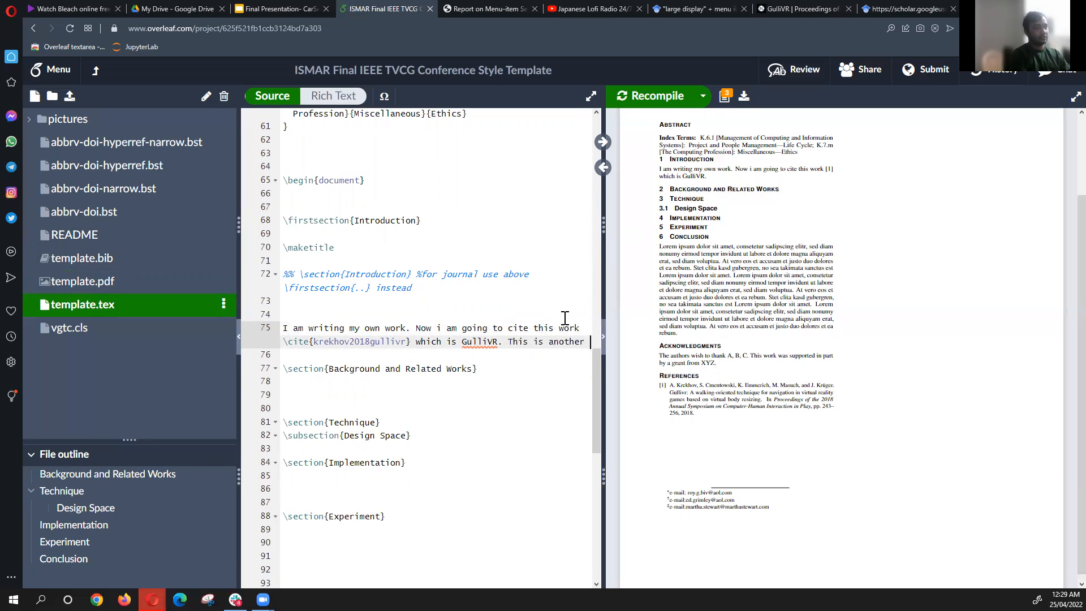
text(paper.)
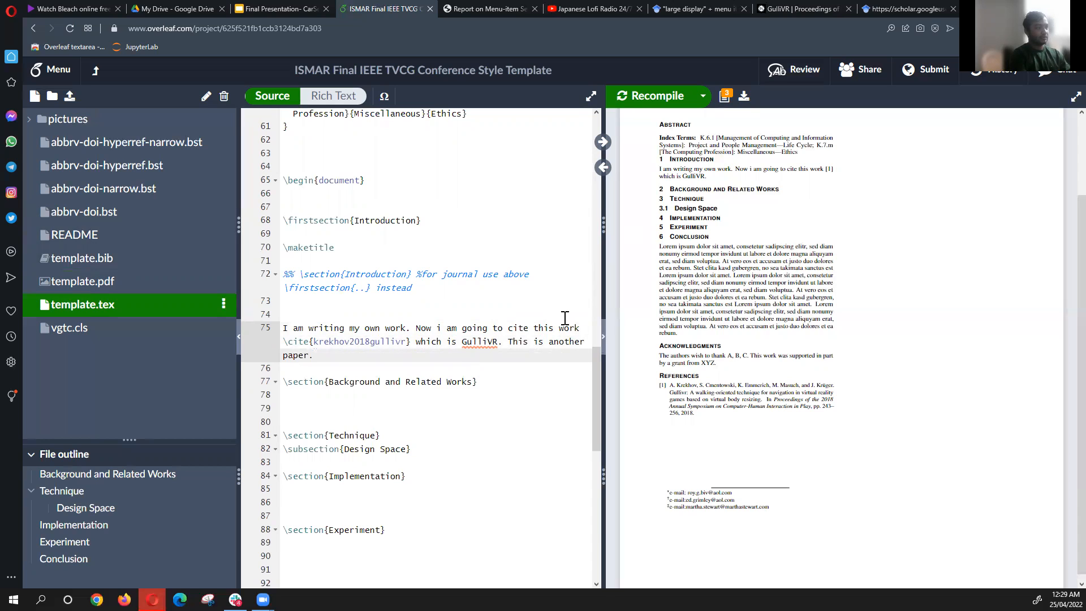
text(r )
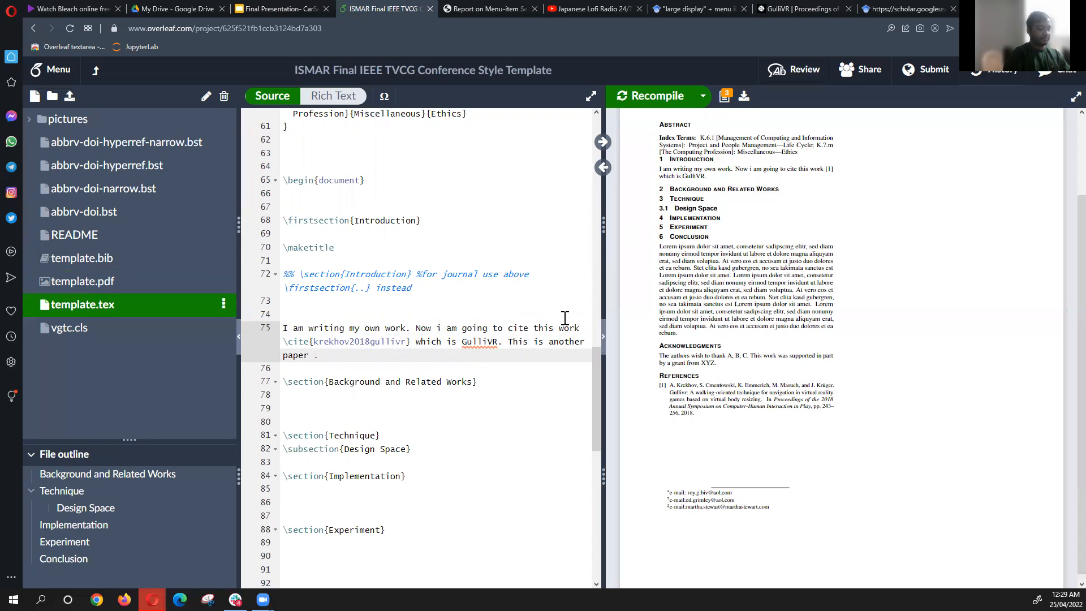
text(\cite)
key(Return)
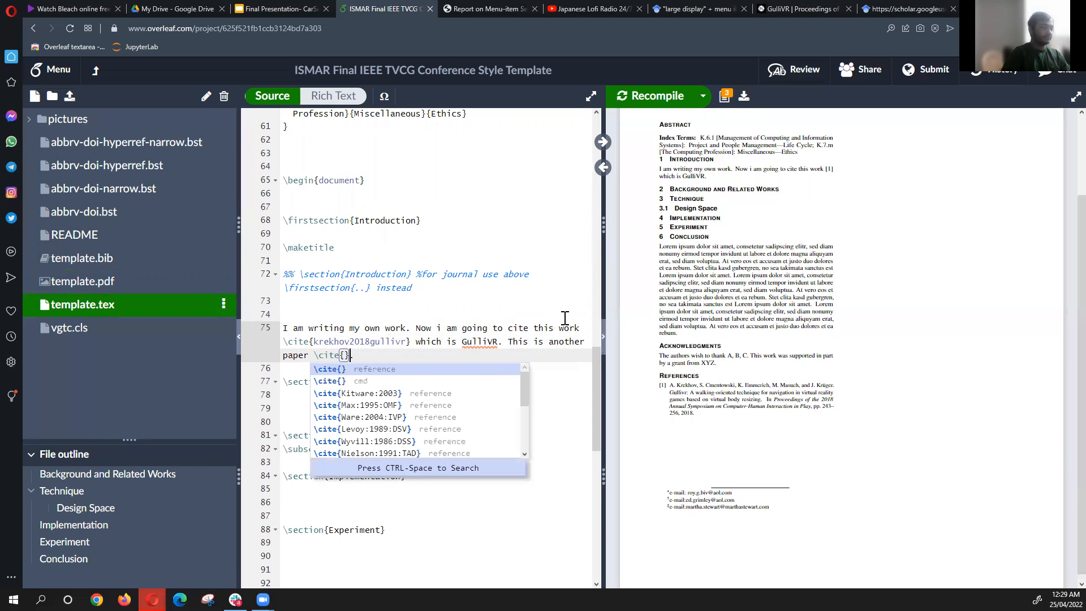
key(Return)
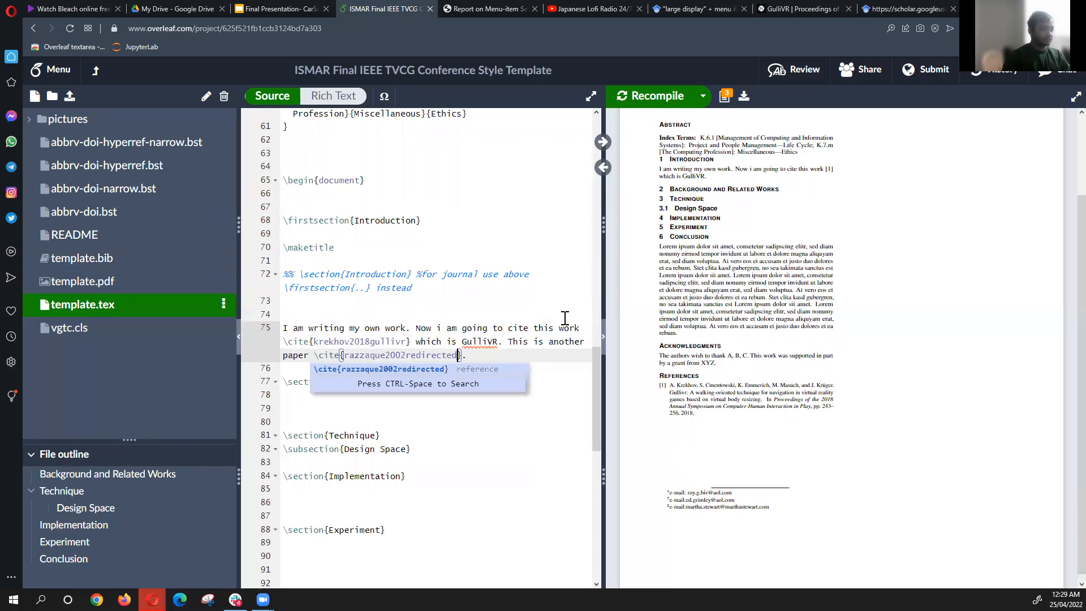
click(656, 95)
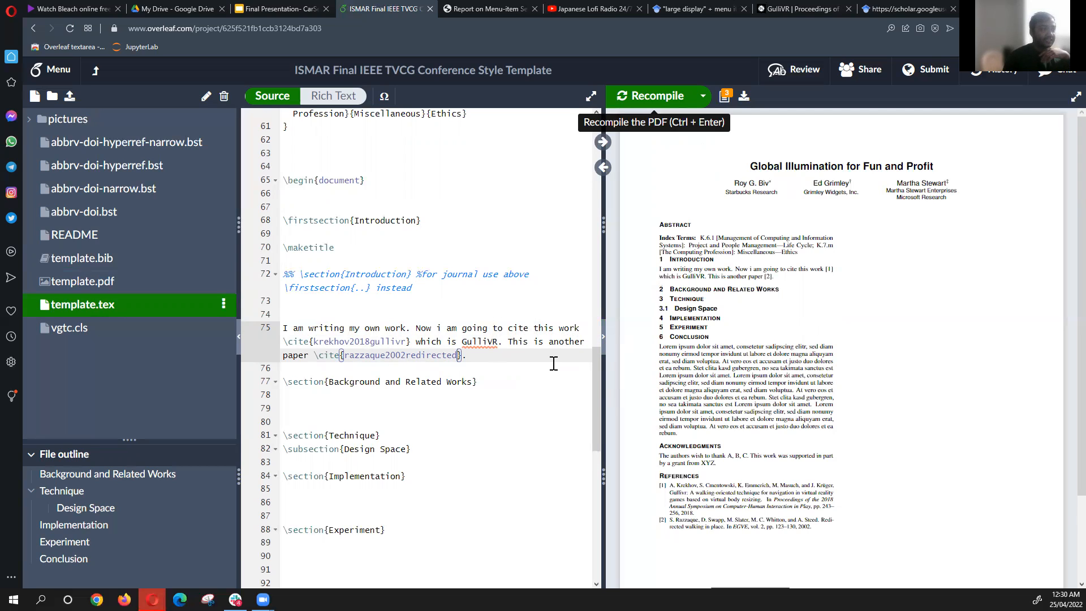
scroll(794, 473, down, 1)
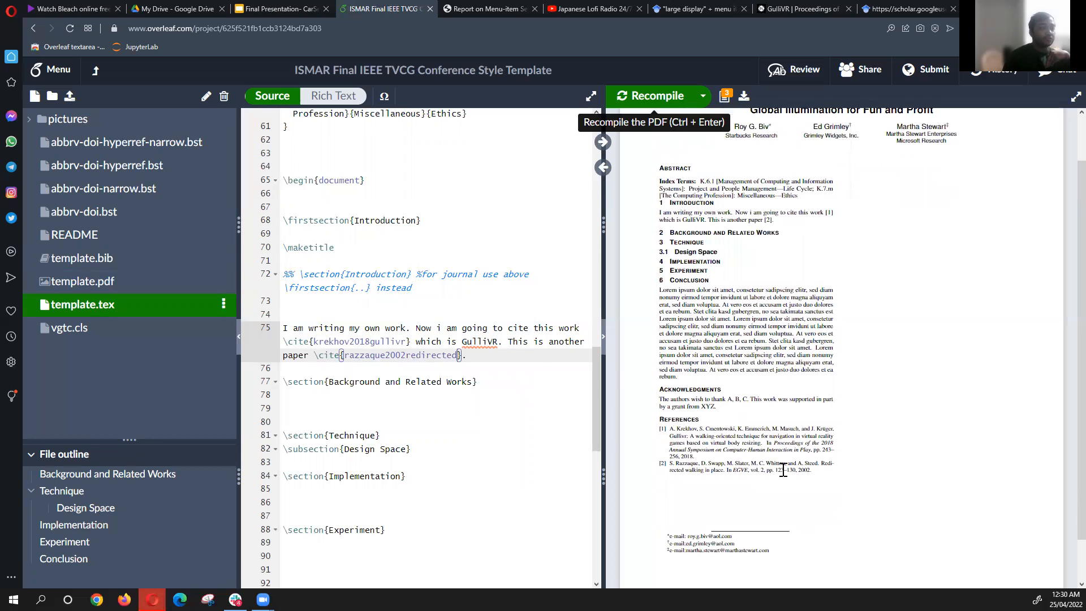